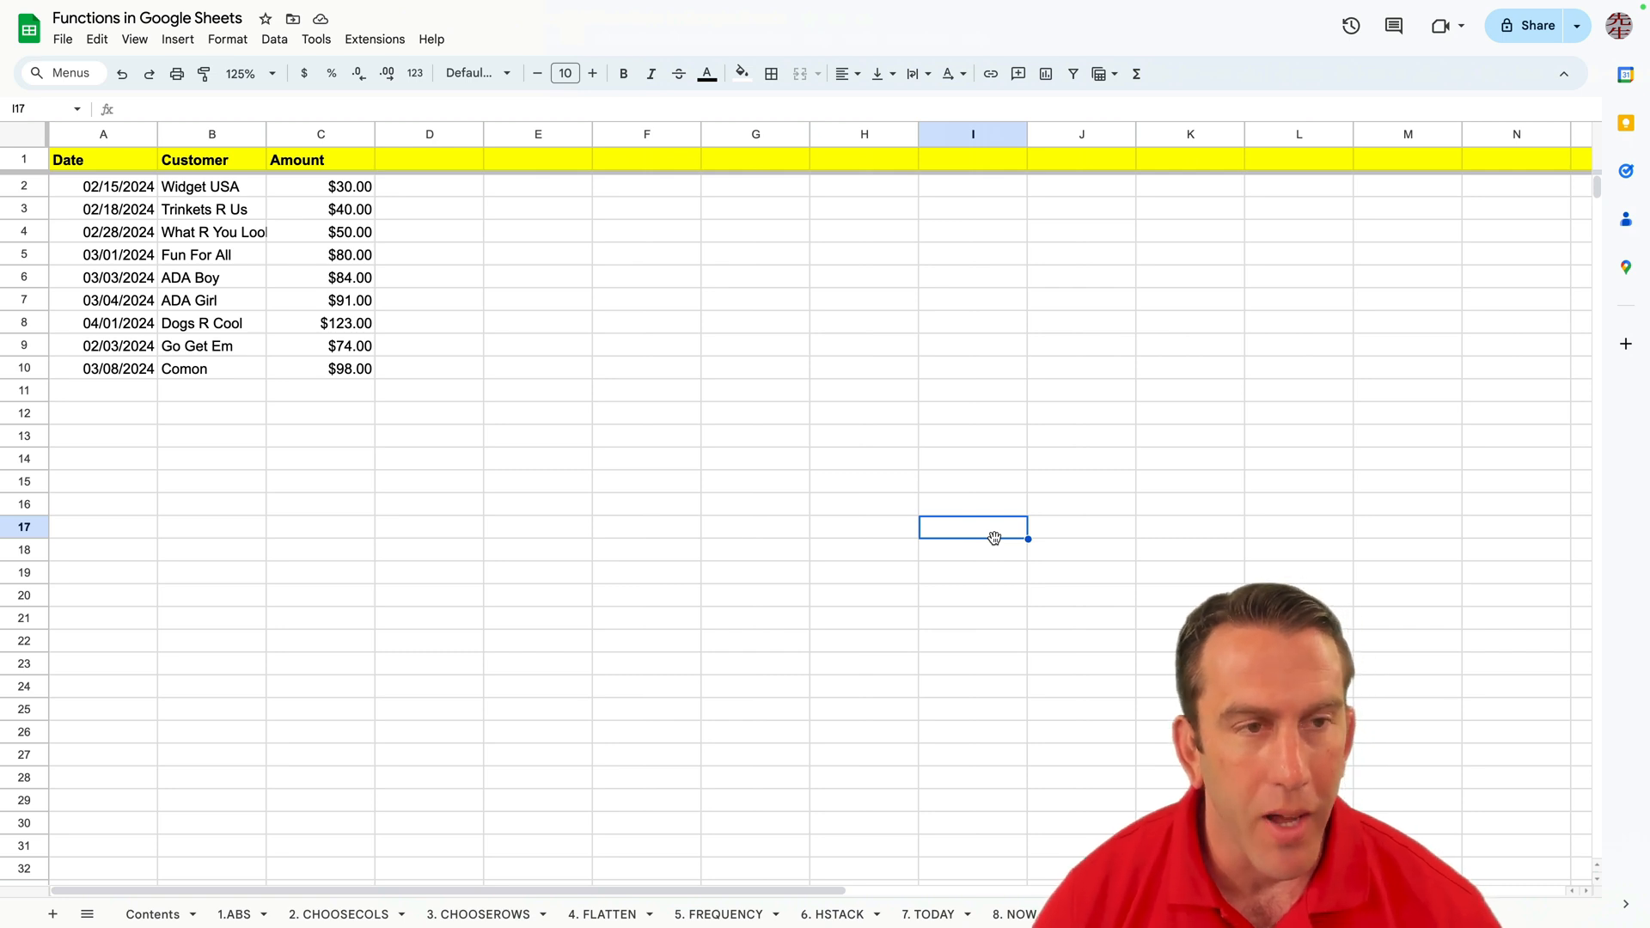
Step: Examine the dates, customers and amounts in A2:C10 on the 9. Sort Function sheet, noting the order of the dates
{"action": "left_click", "coordinate": [852, 461]}
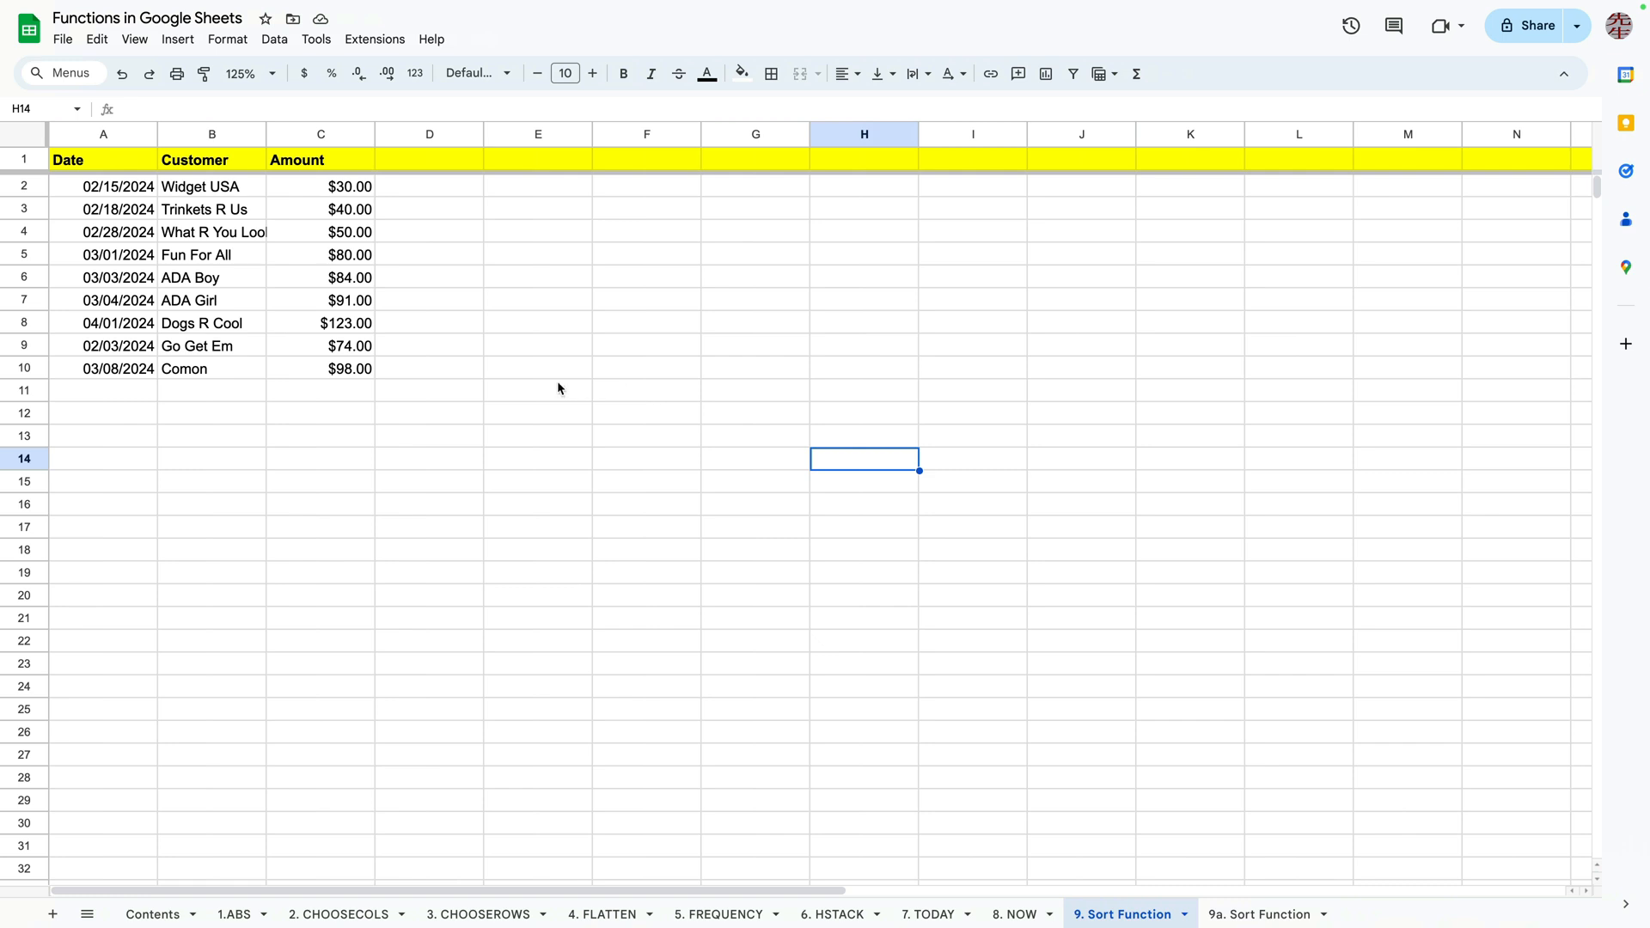
{"action": "left_click", "coordinate": [132, 195]}
{"action": "left_click_drag", "start_coordinate": [133, 194], "coordinate": [131, 369]}
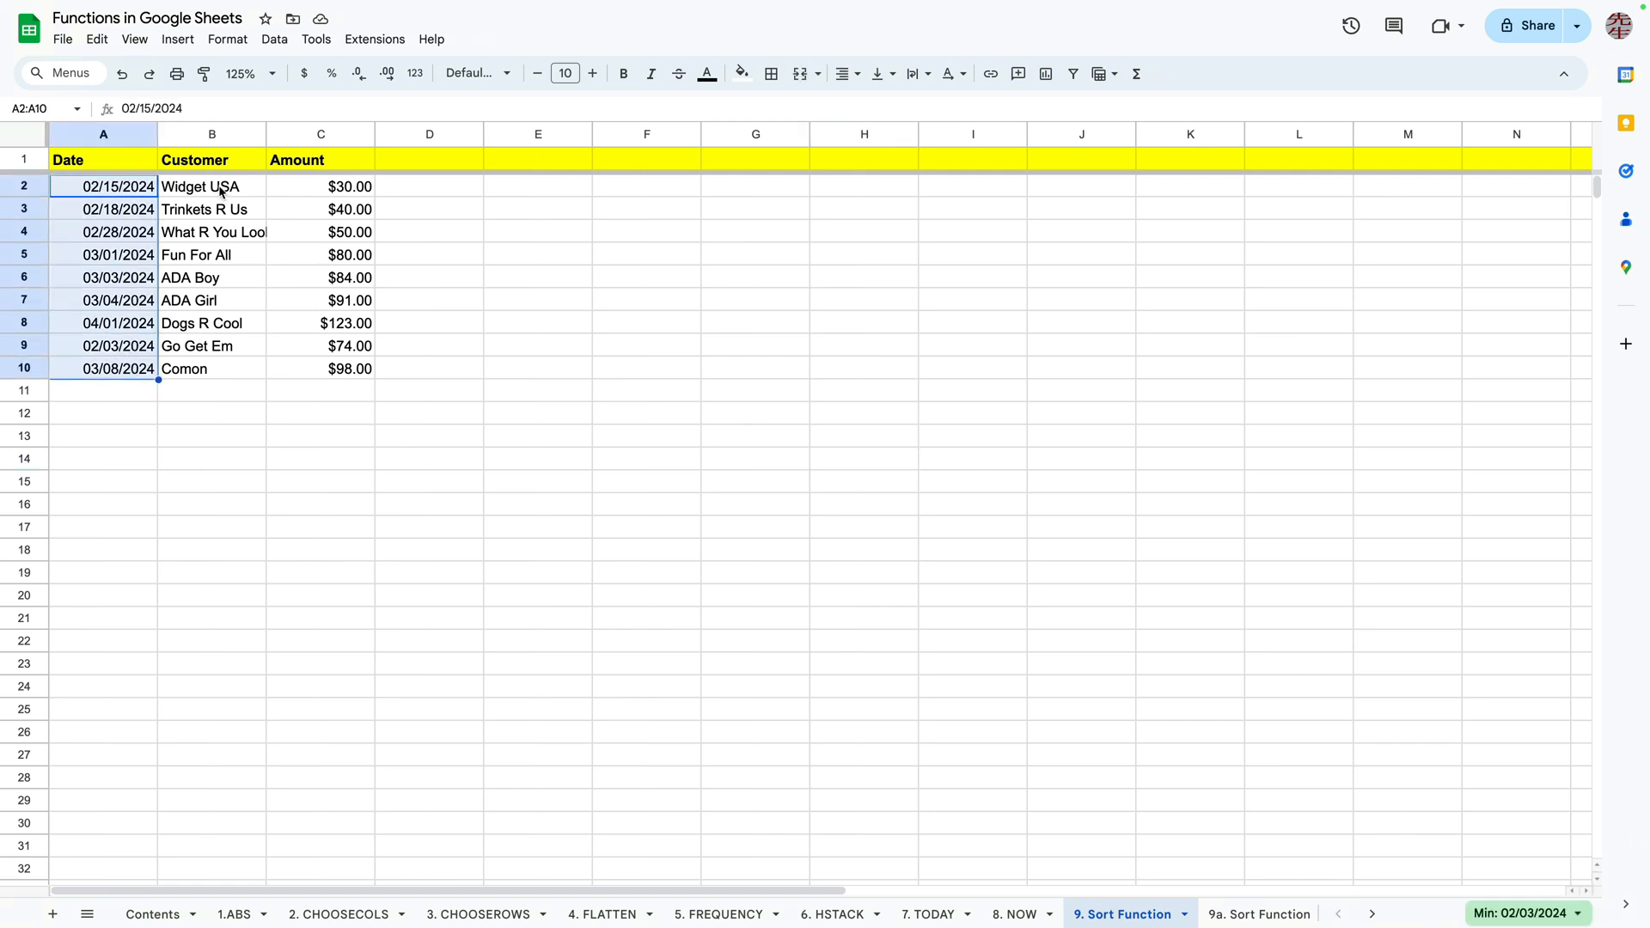
{"action": "left_click_drag", "start_coordinate": [222, 194], "coordinate": [200, 376]}
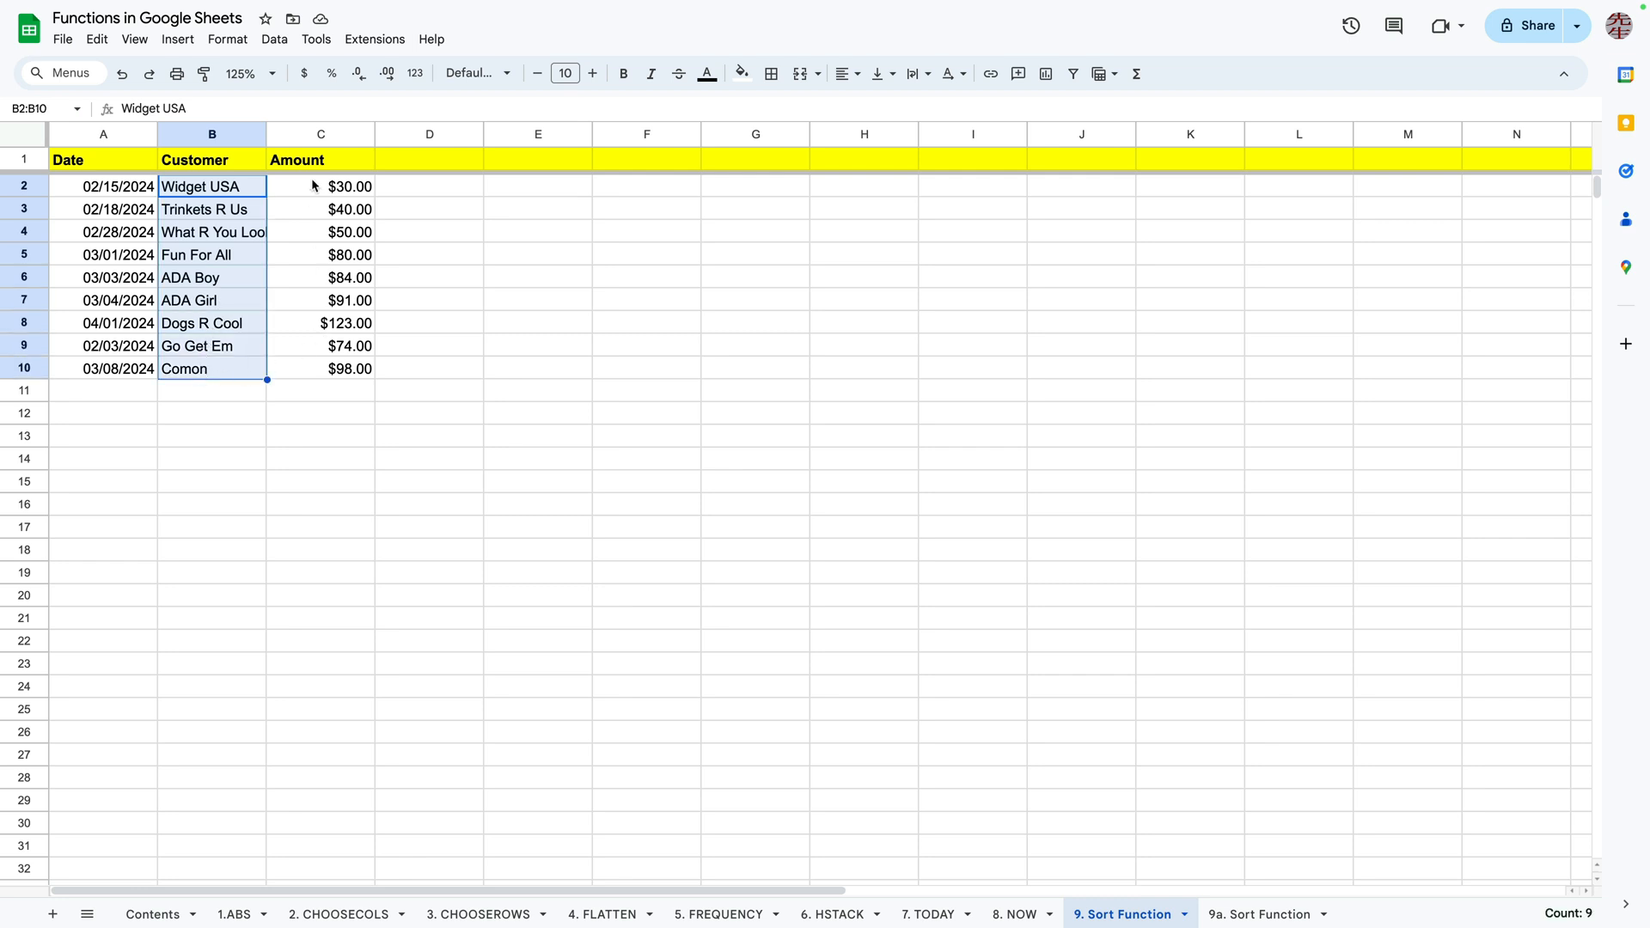
{"action": "left_click_drag", "start_coordinate": [311, 178], "coordinate": [326, 368]}
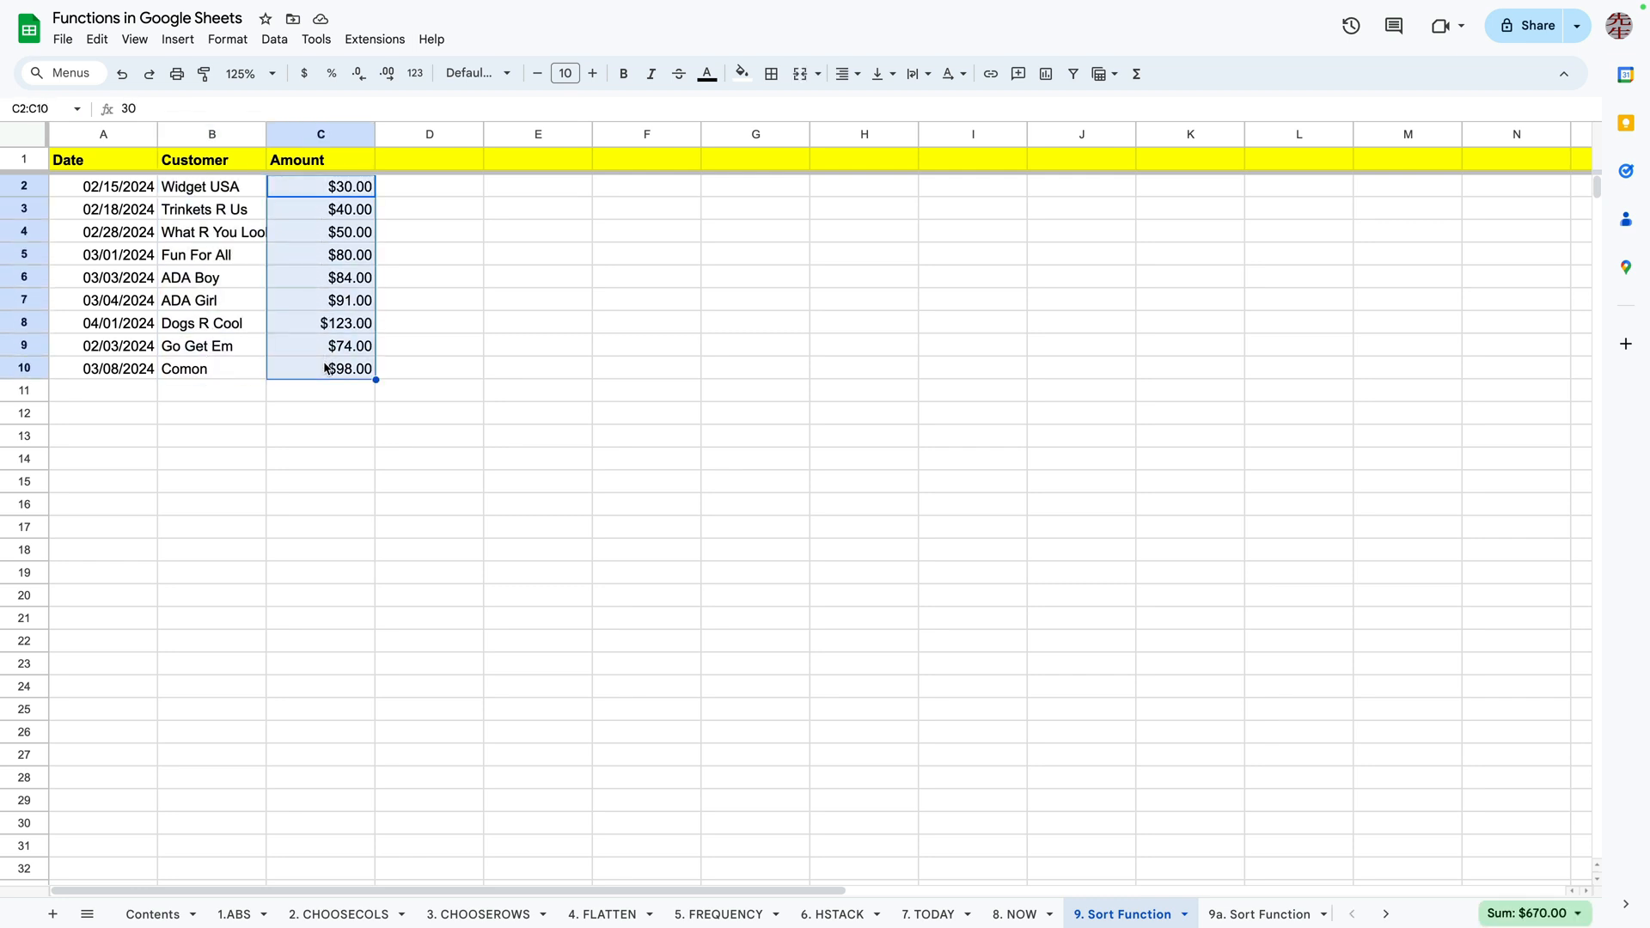
{"action": "left_click", "coordinate": [453, 357]}
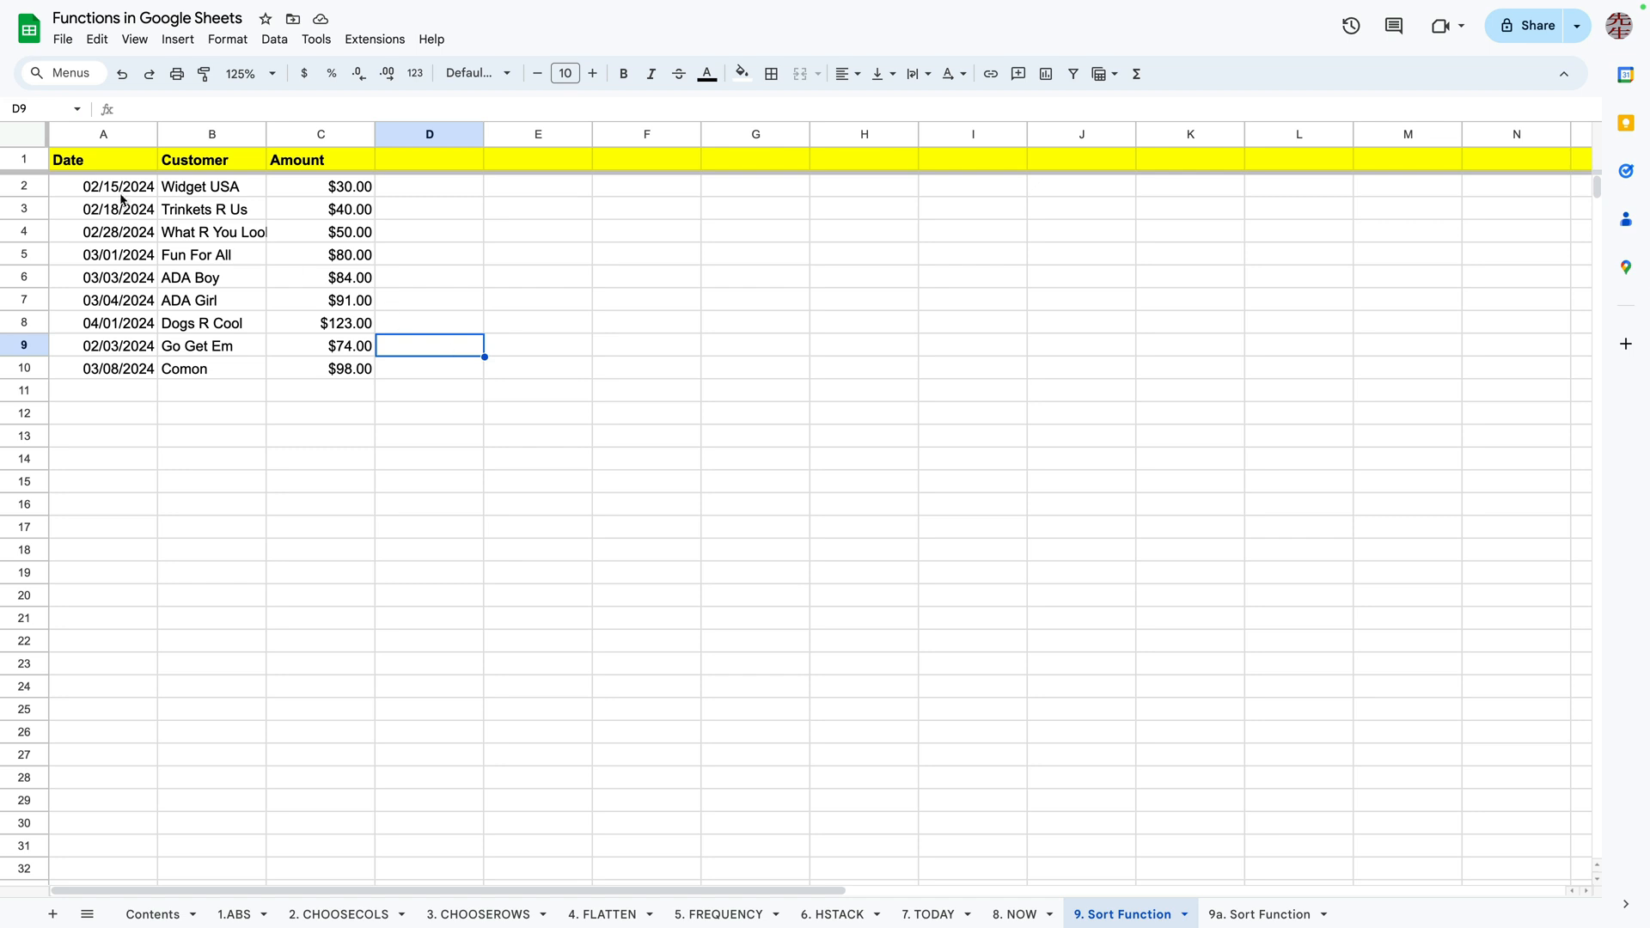
{"action": "left_click_drag", "start_coordinate": [121, 185], "coordinate": [126, 375]}
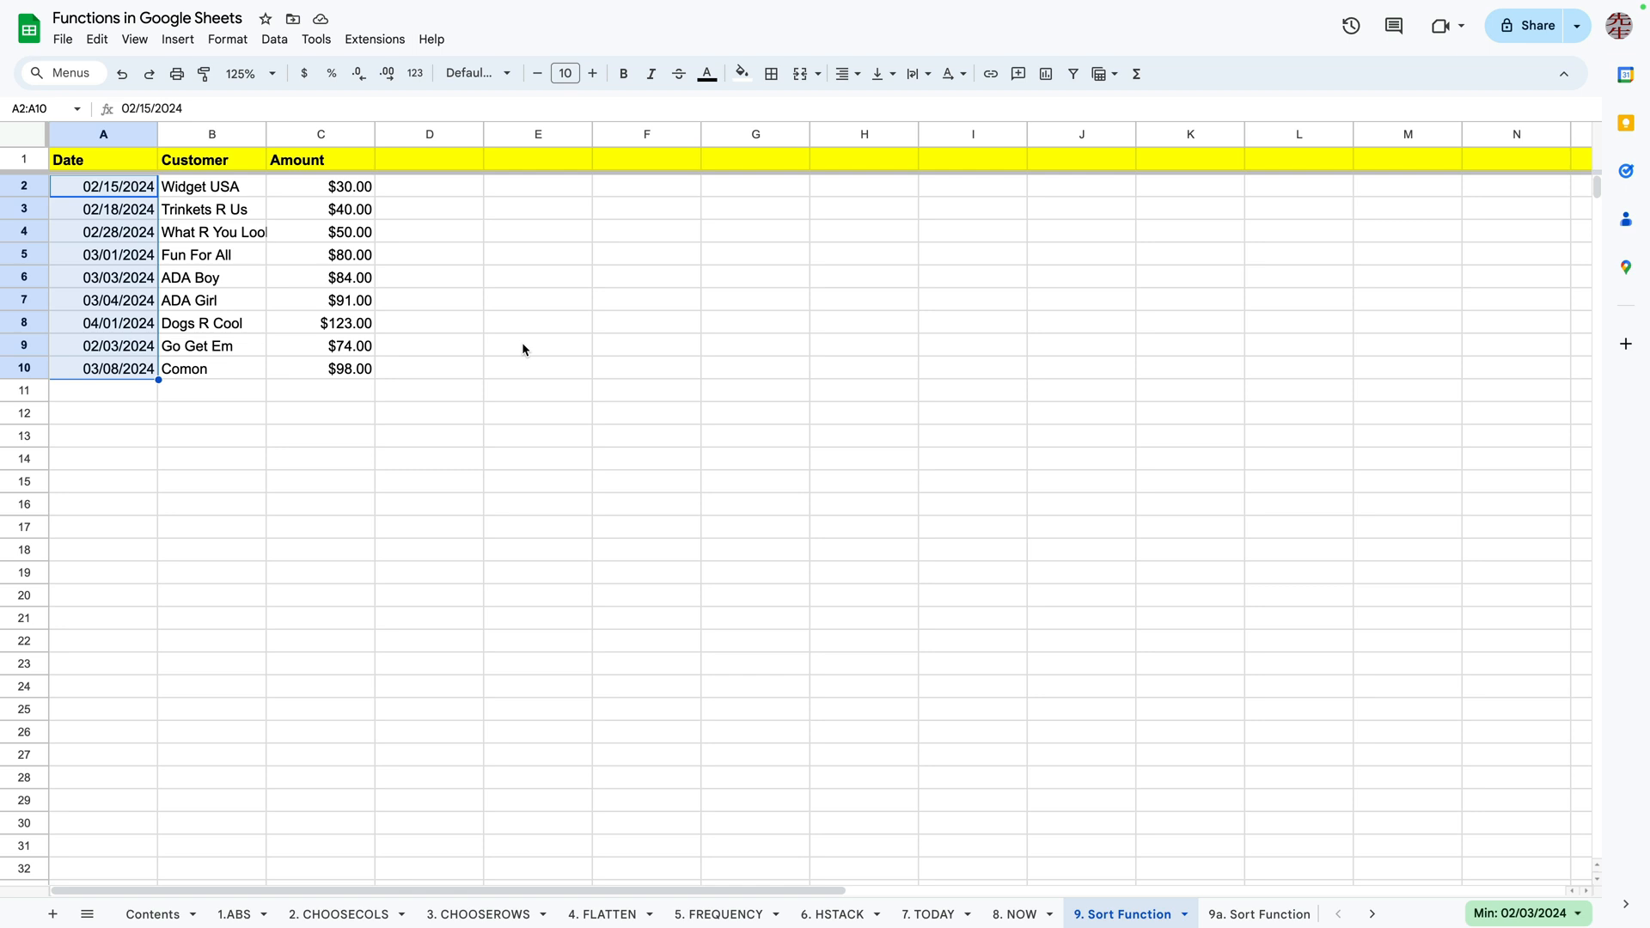
{"action": "left_click", "coordinate": [559, 308]}
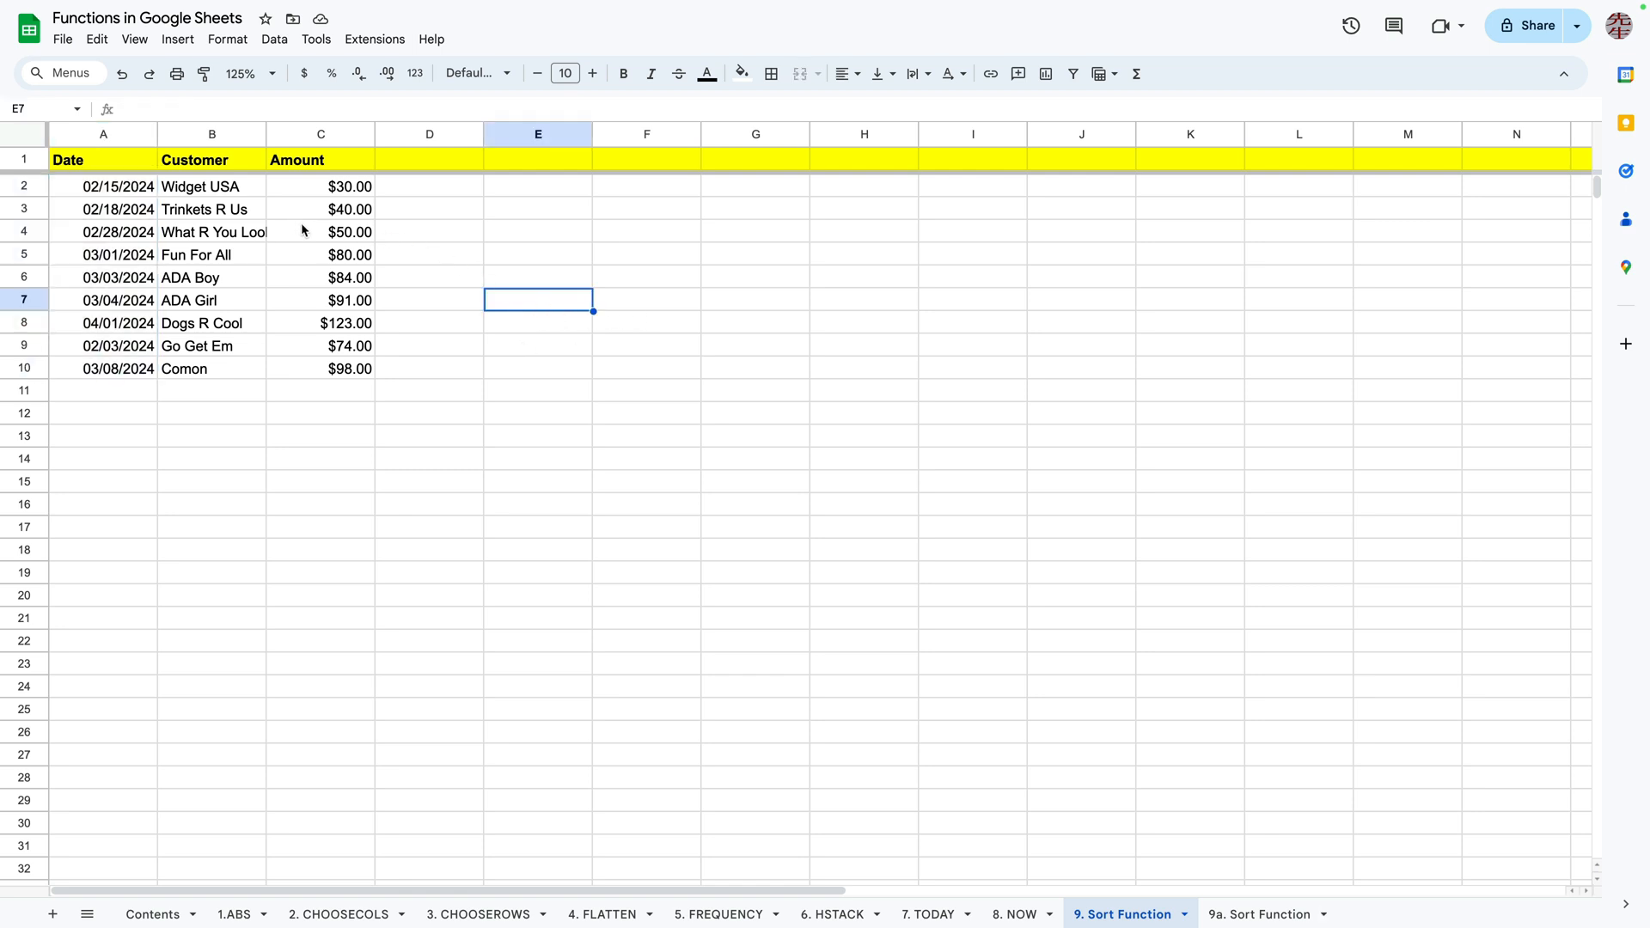
{"action": "left_click", "coordinate": [138, 186]}
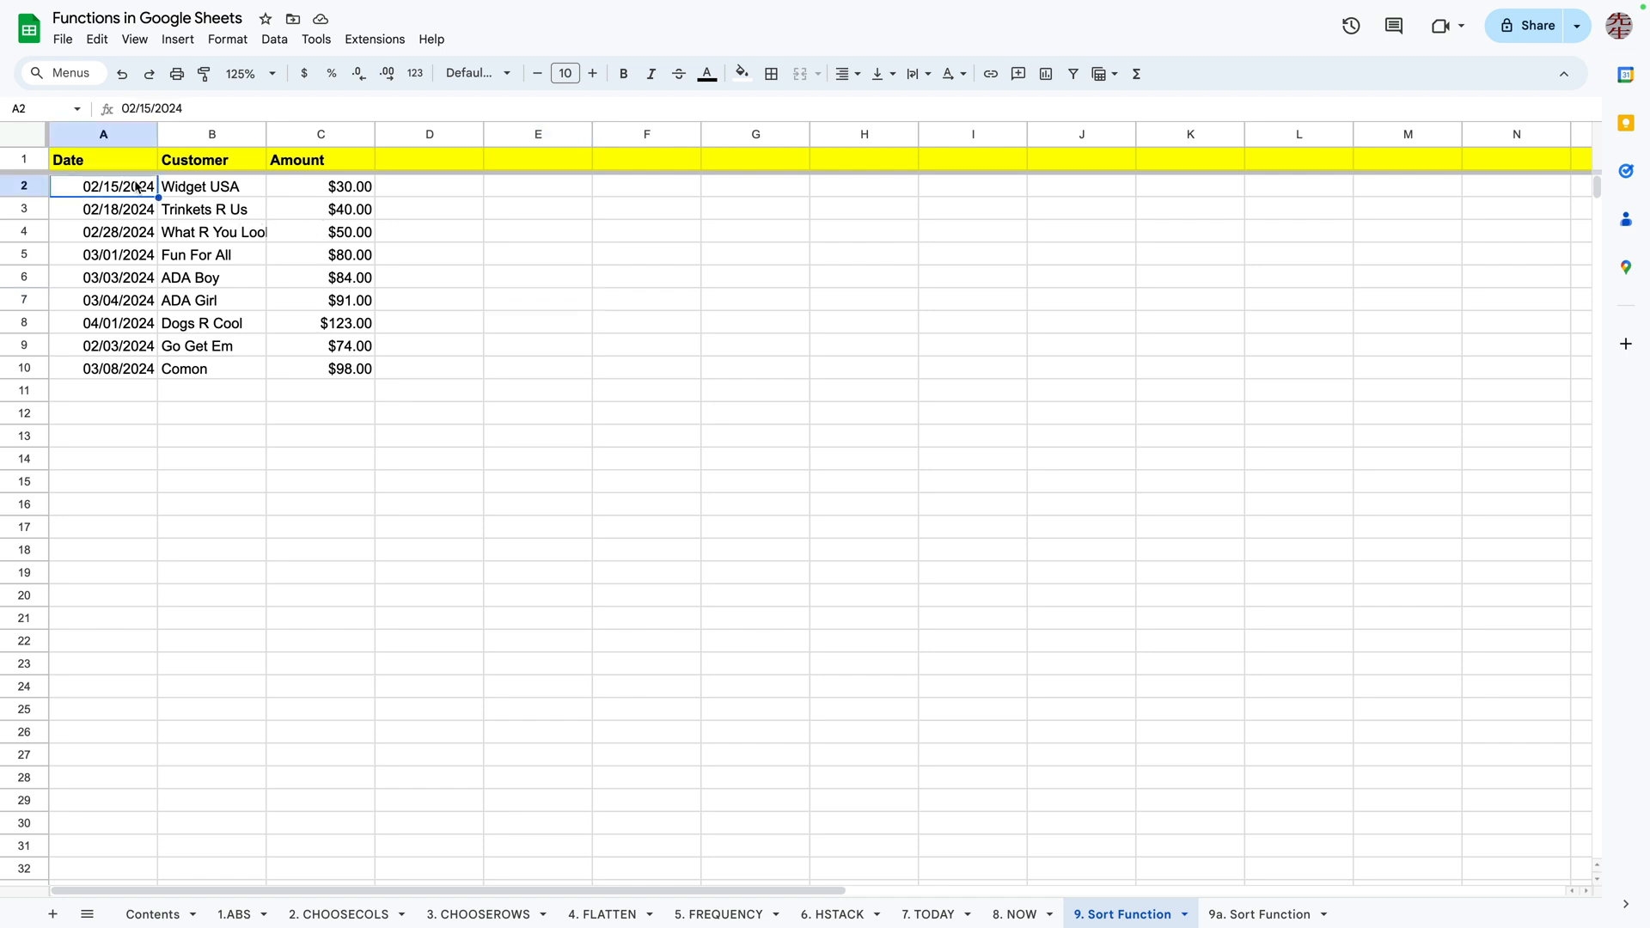
{"action": "right_click", "coordinate": [137, 187]}
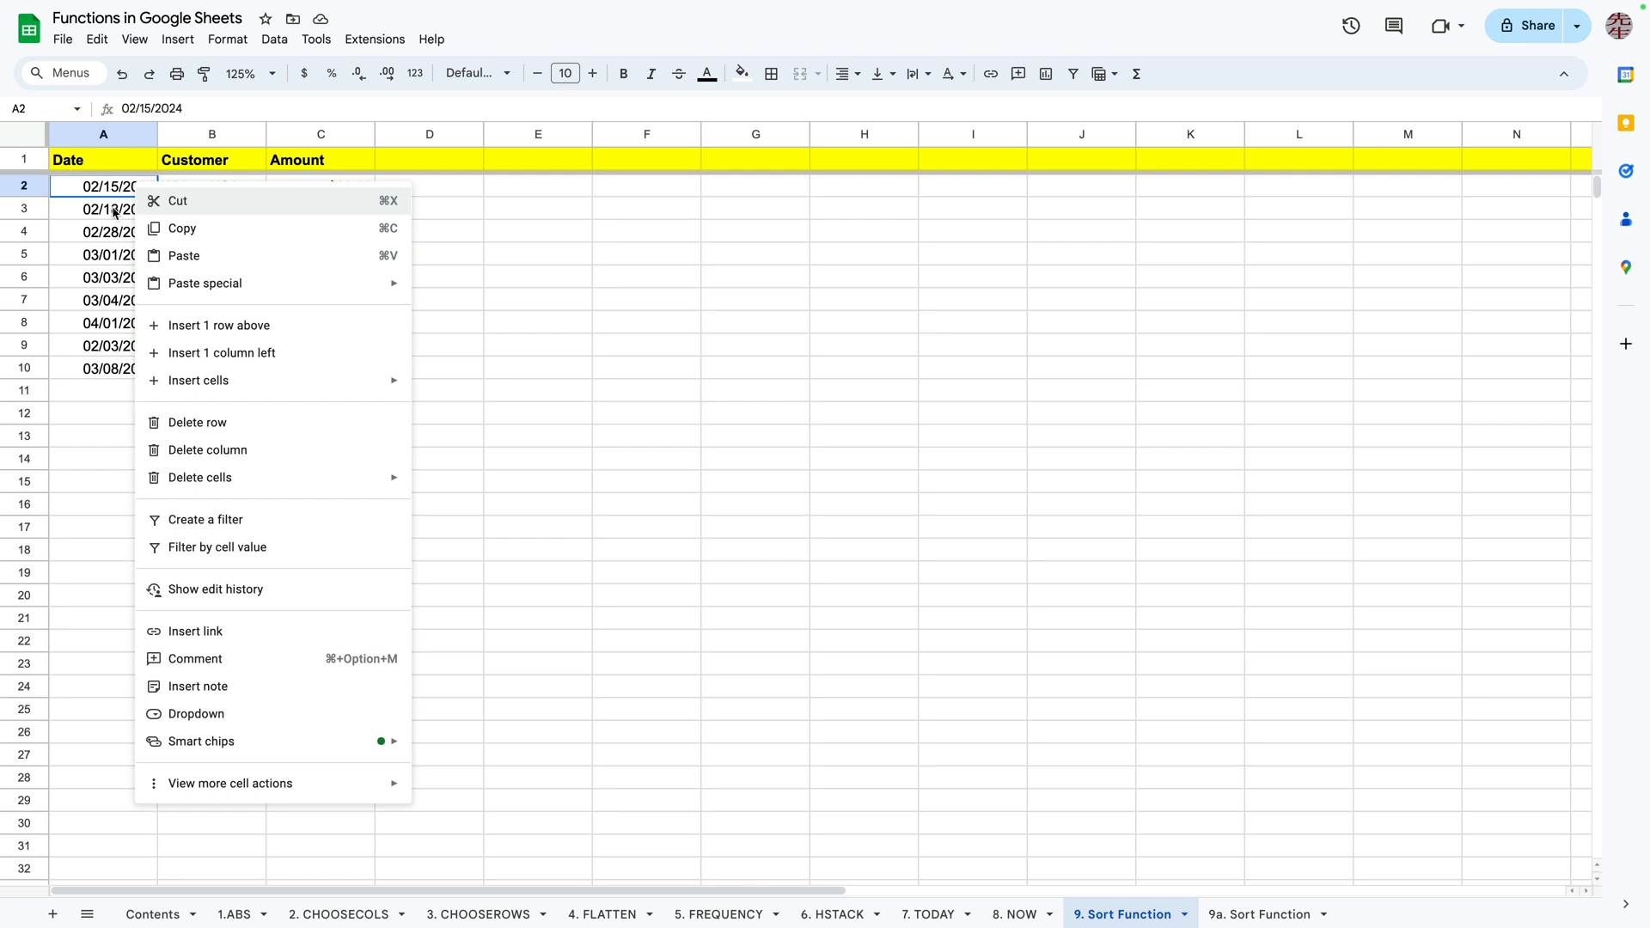
{"action": "left_click", "coordinate": [114, 216]}
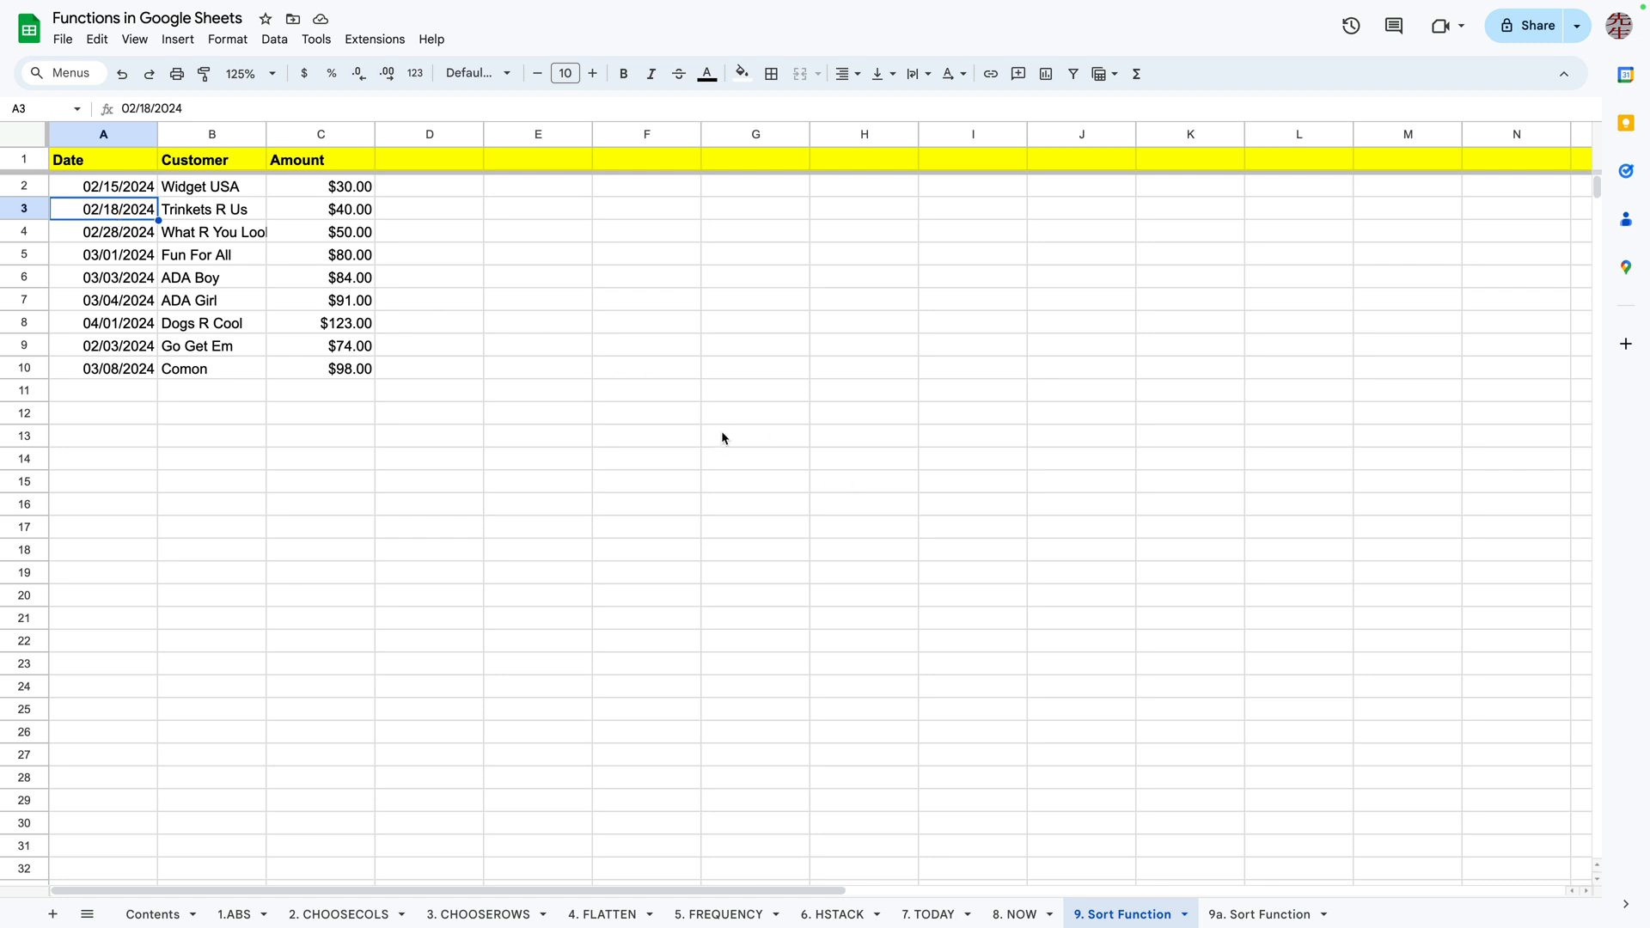
{"action": "left_click", "coordinate": [697, 423]}
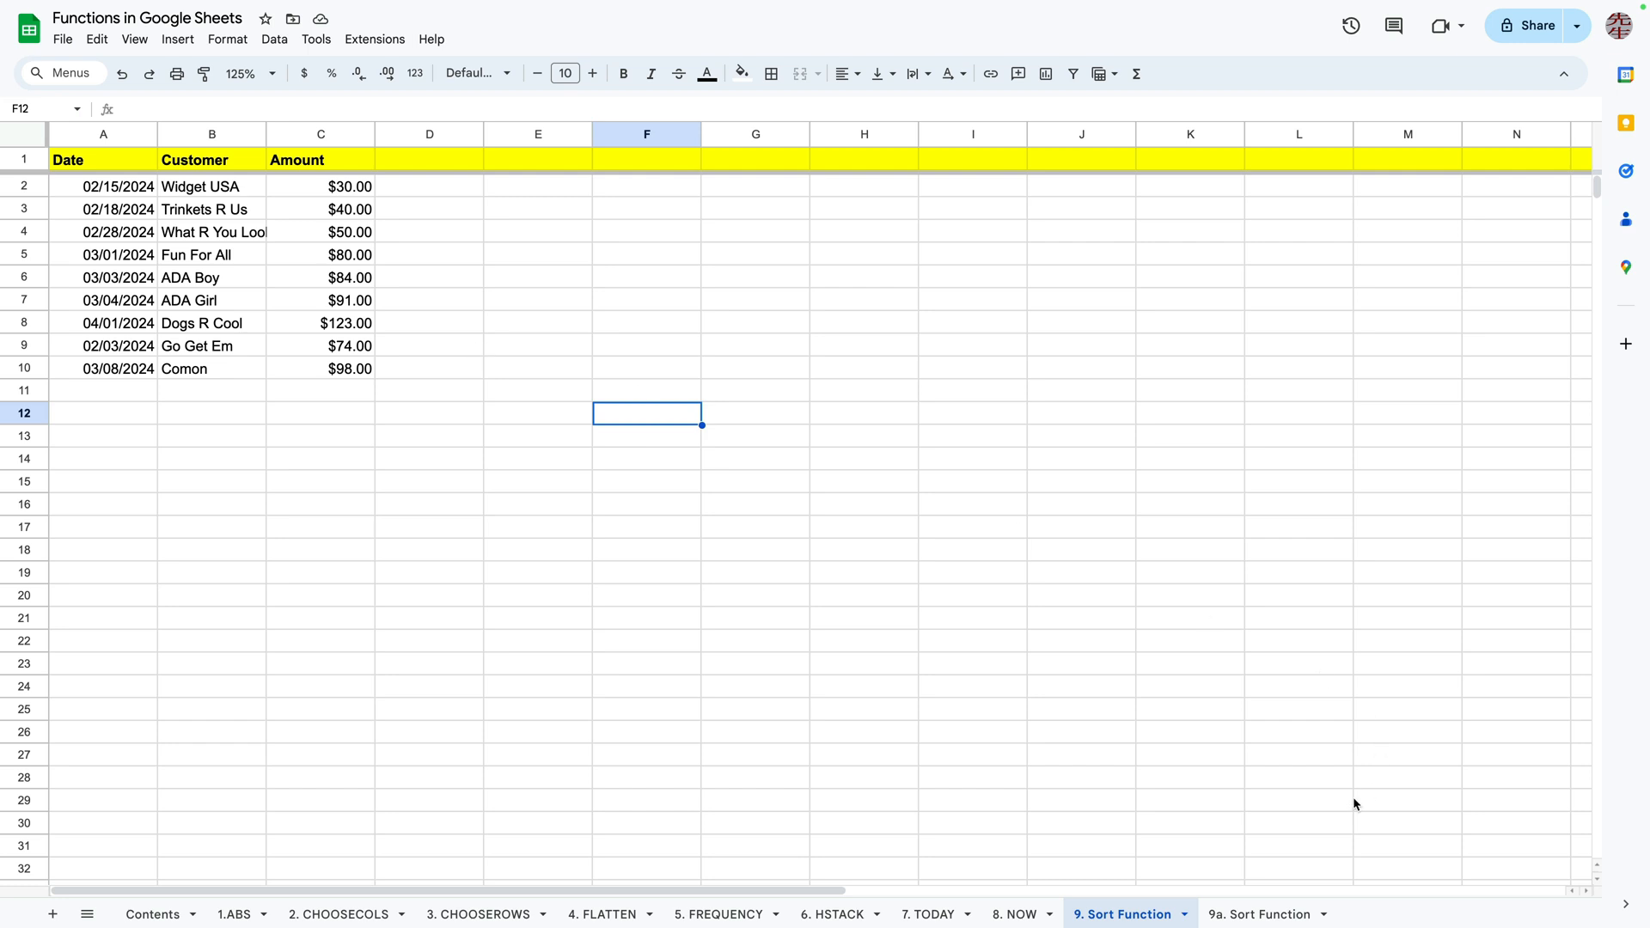
Step: In A2 of the 9a. Sort Function sheet, enter a SORT formula over A2:C10 of the 9. Sort Function sheet
{"action": "left_click", "coordinate": [1255, 912]}
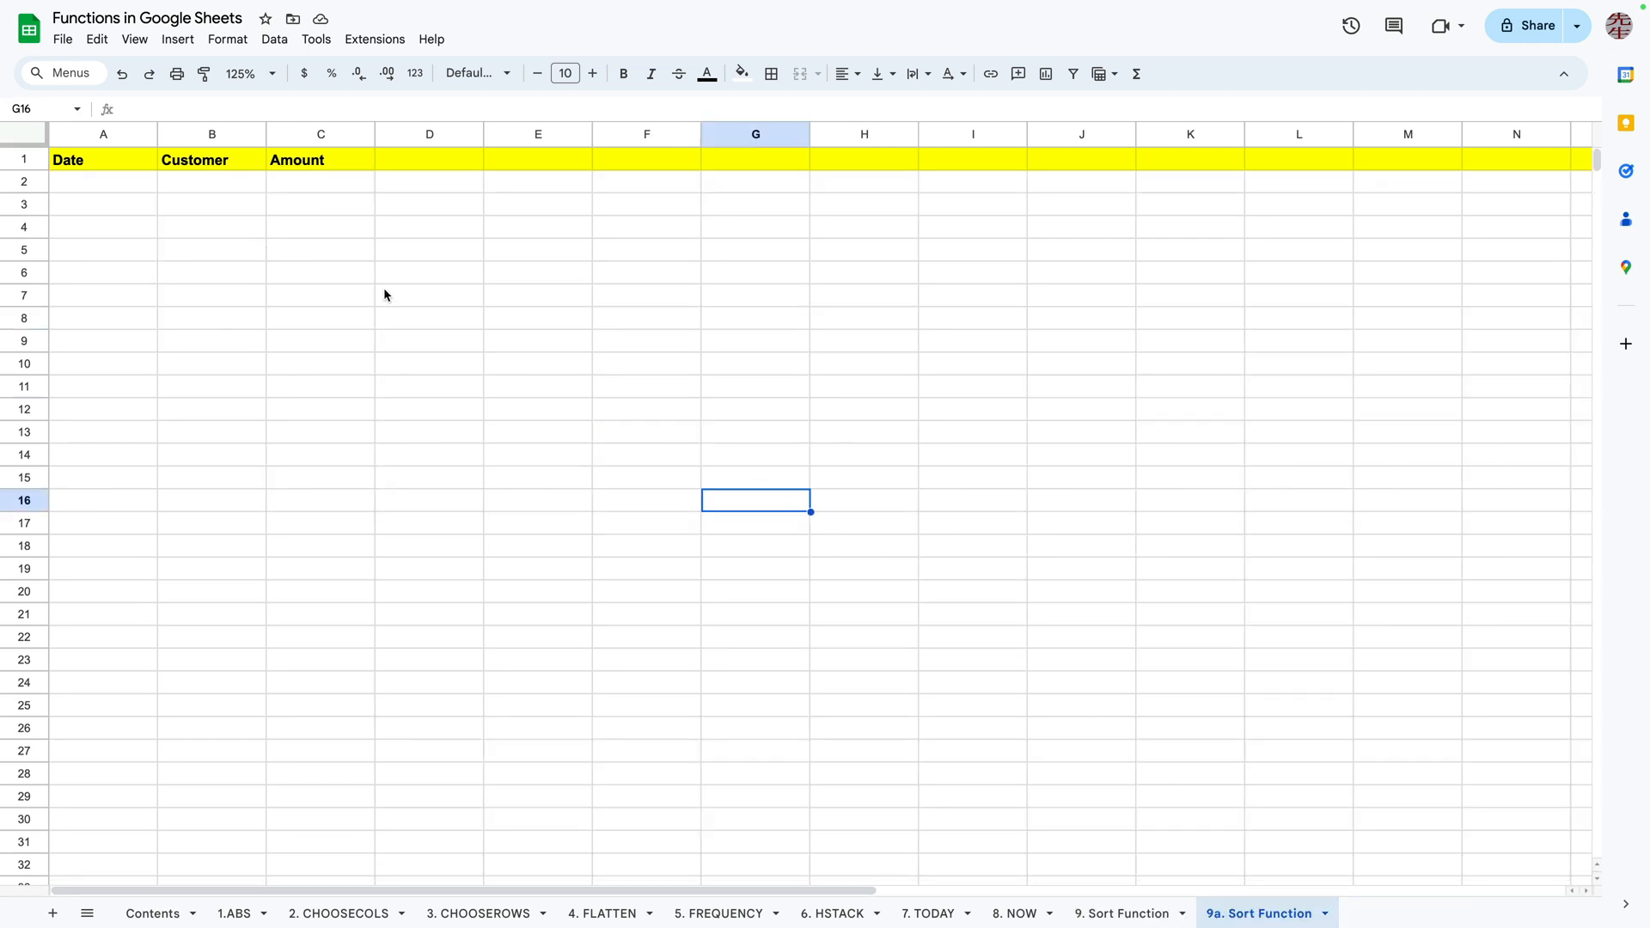
{"action": "left_click", "coordinate": [145, 189]}
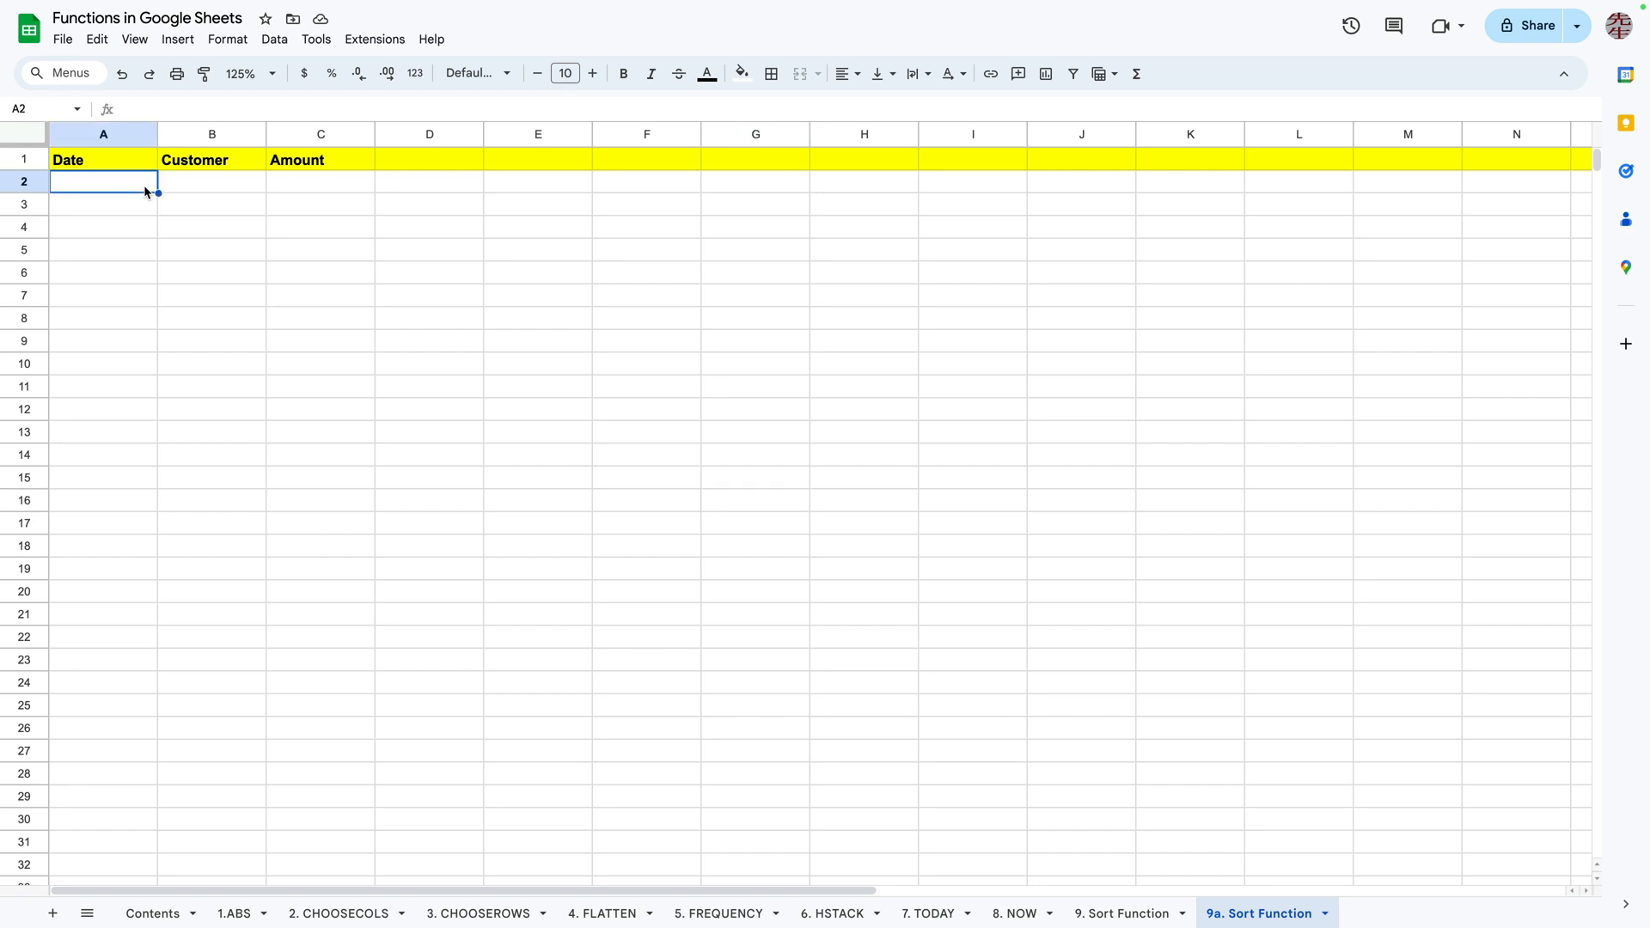
{"action": "type", "text": "=SORT"}
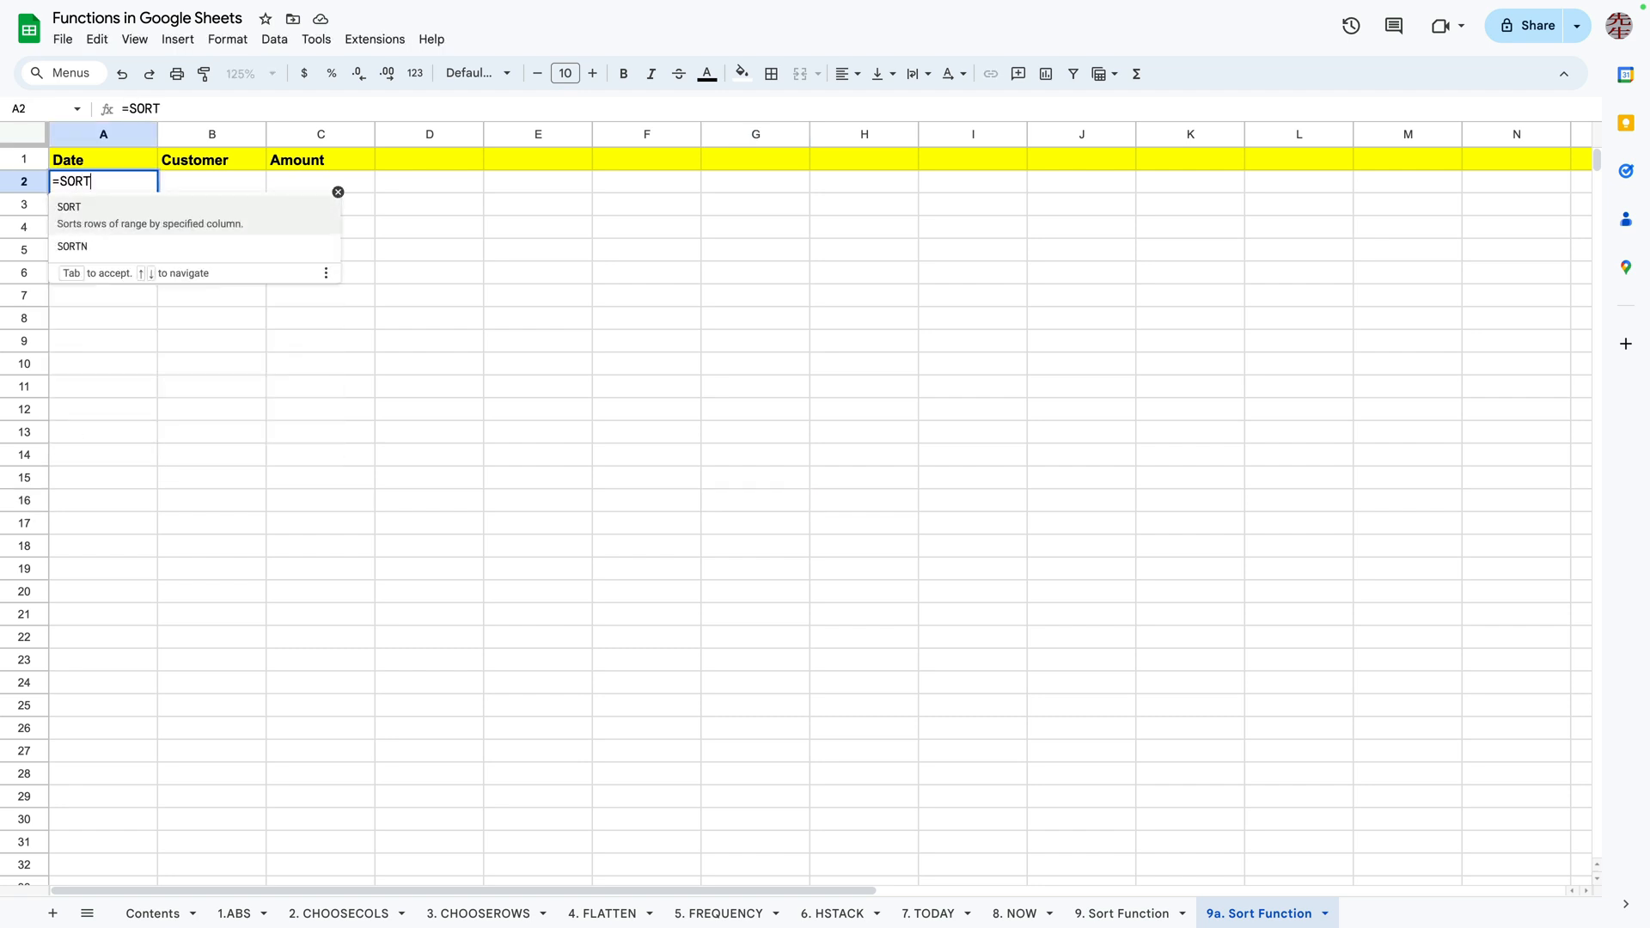
{"action": "type", "text": "("}
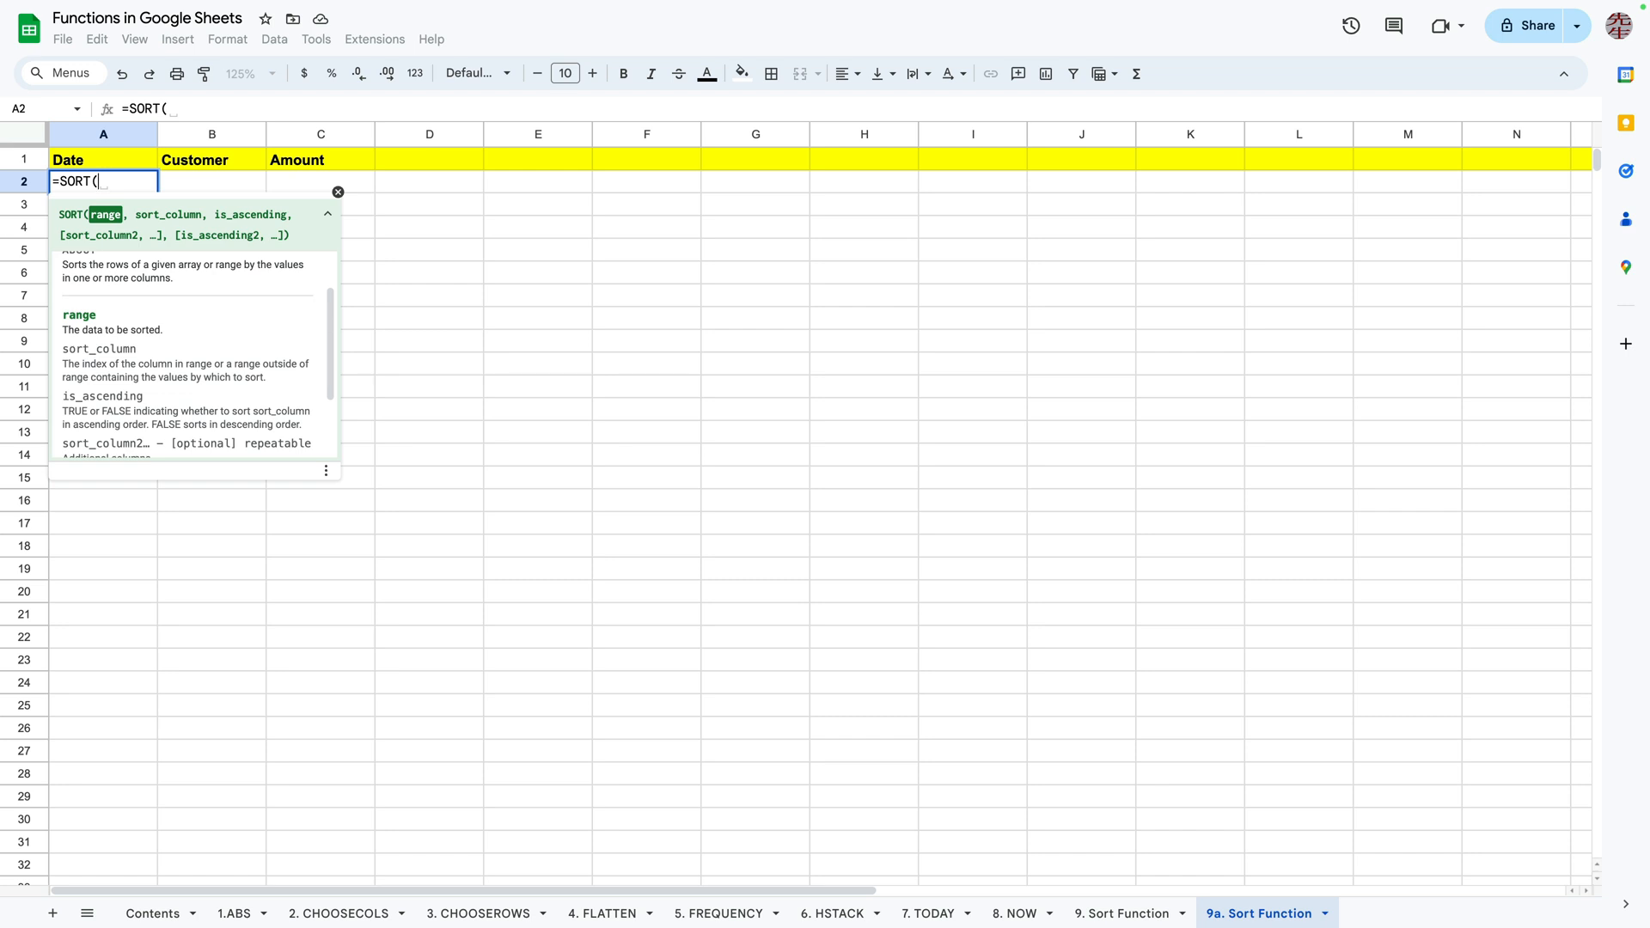
{"action": "left_click", "coordinate": [1109, 912]}
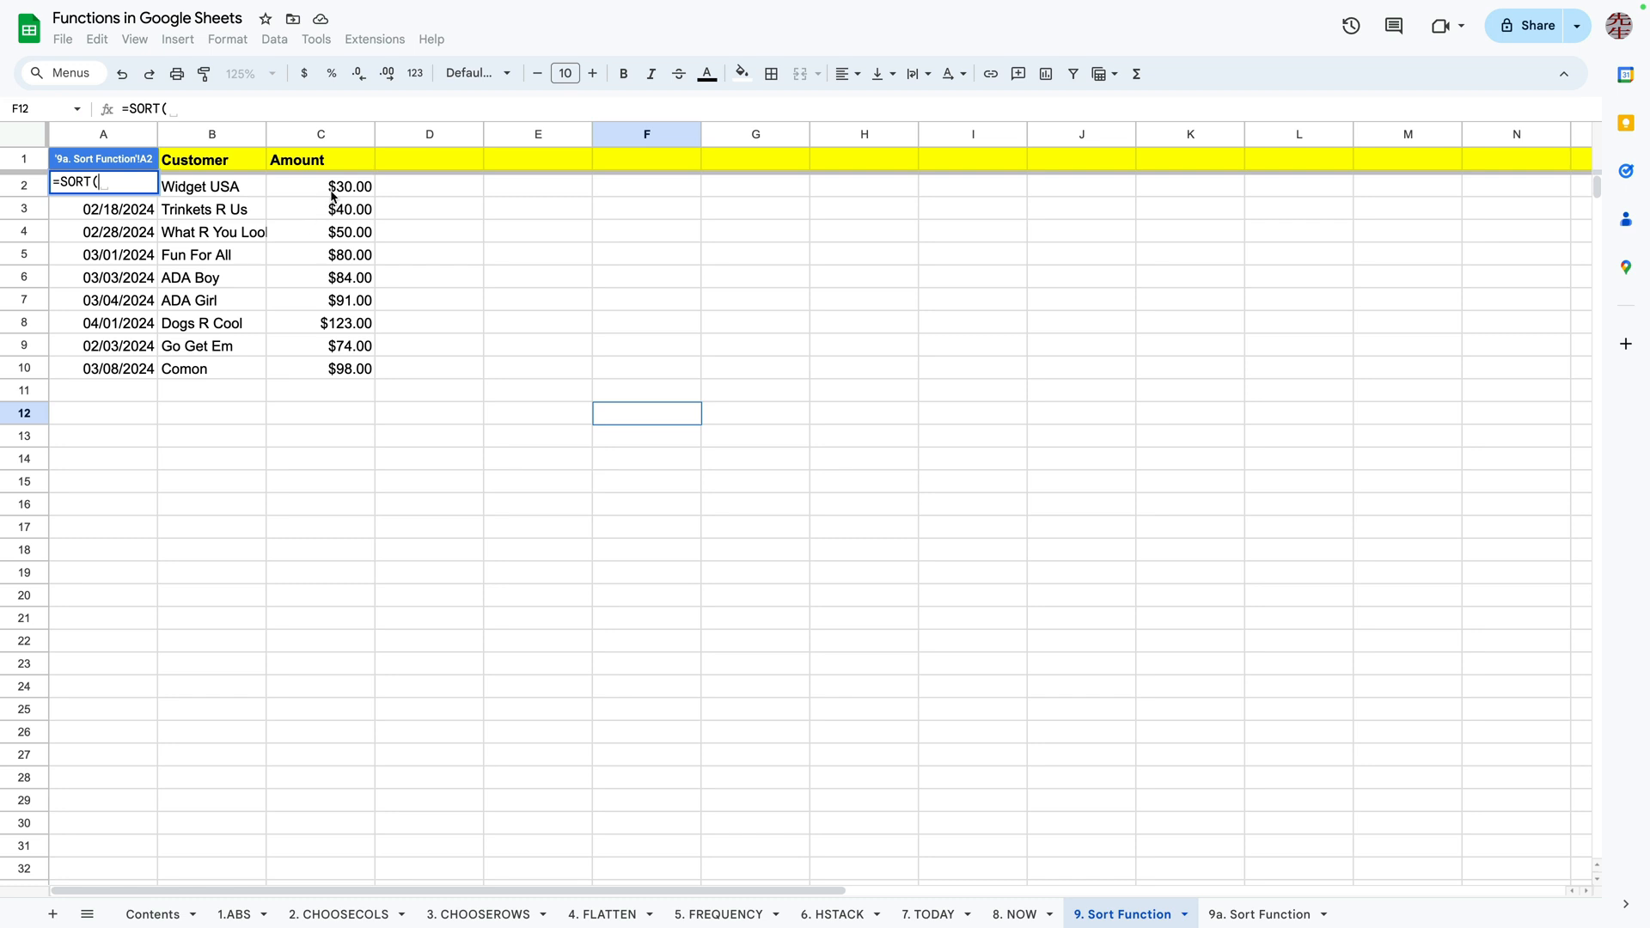
{"action": "left_click_drag", "start_coordinate": [334, 191], "coordinate": [116, 368]}
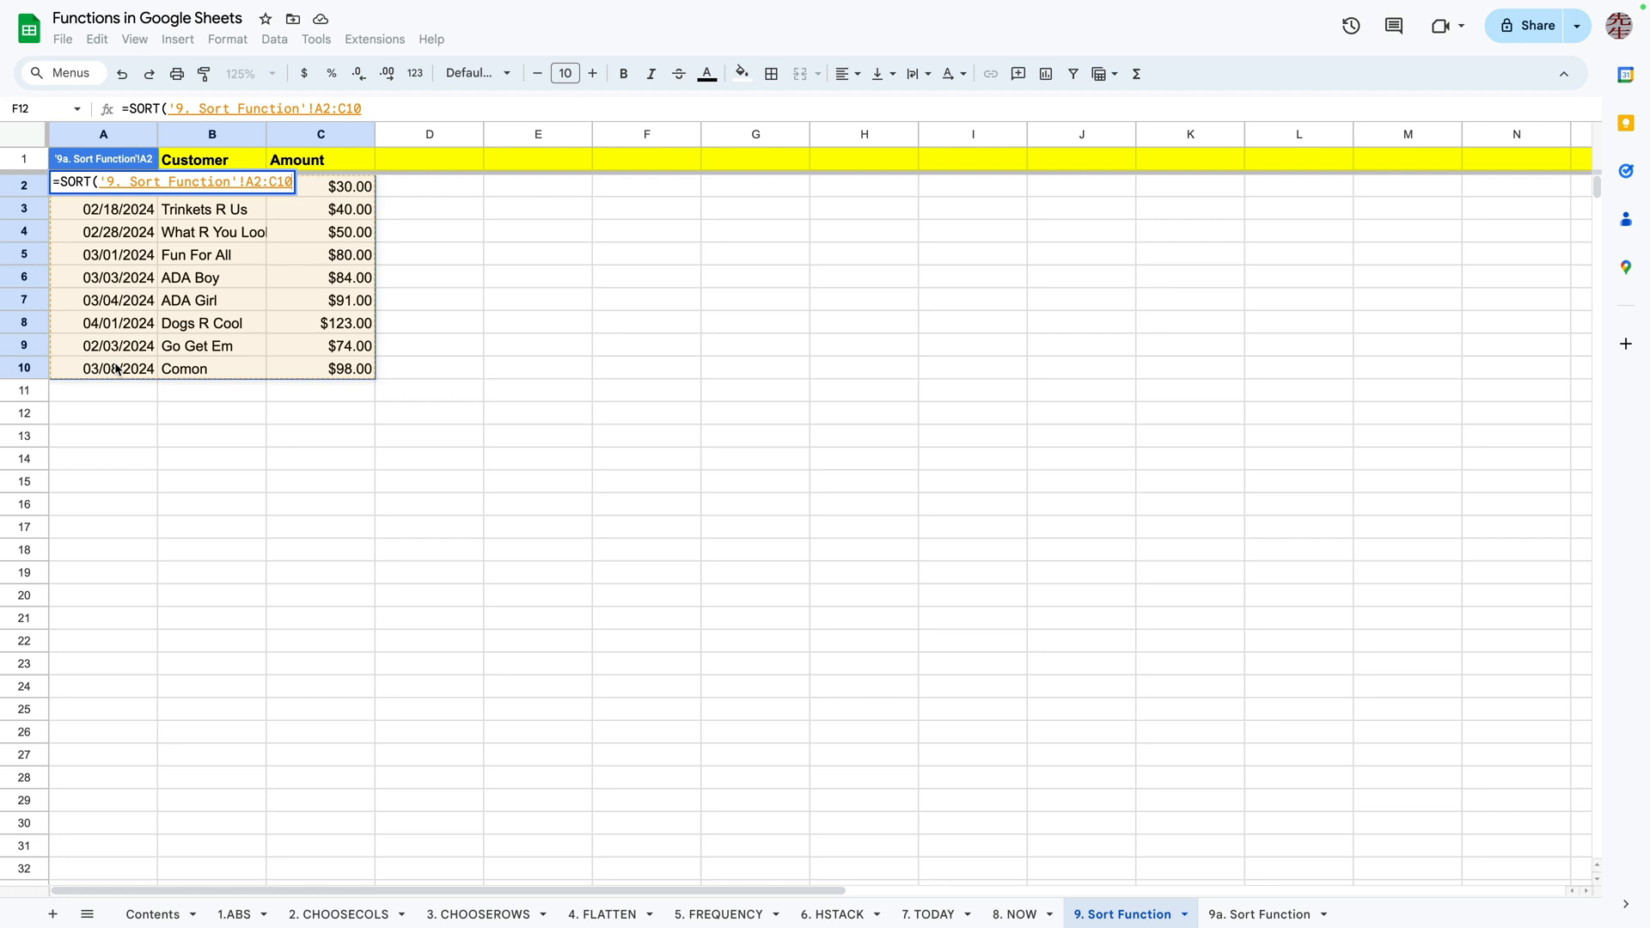
{"action": "key", "text": "Return"}
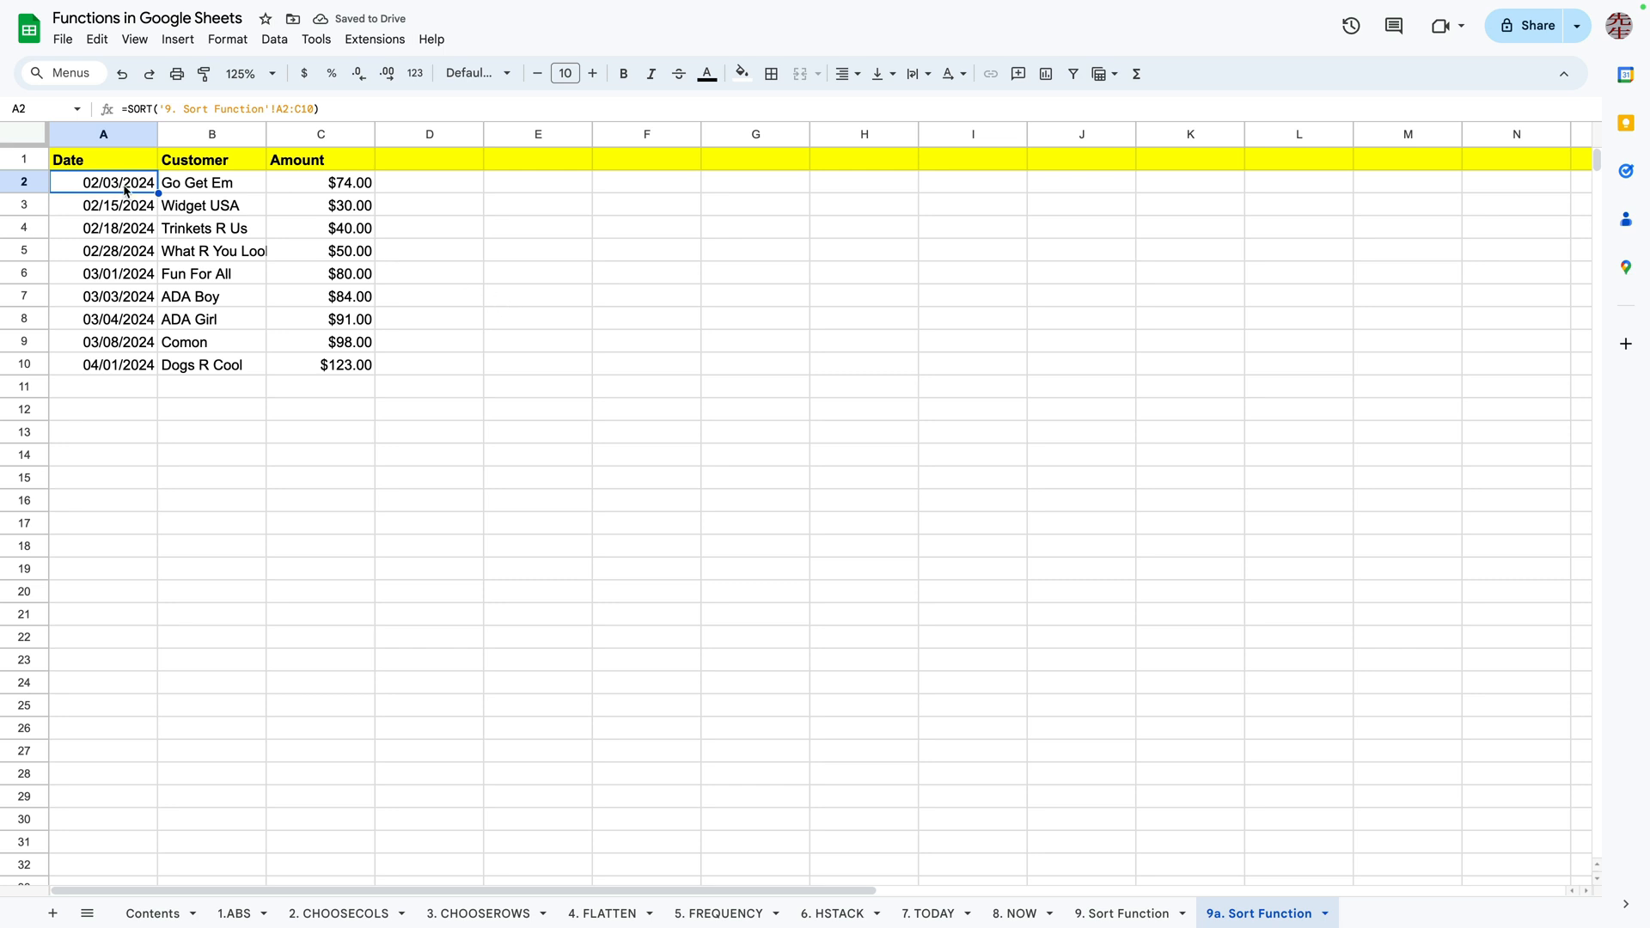
Step: Extend the SORT formula in A2 with sort column 1 and TRUE for ascending order
{"action": "left_click", "coordinate": [316, 107]}
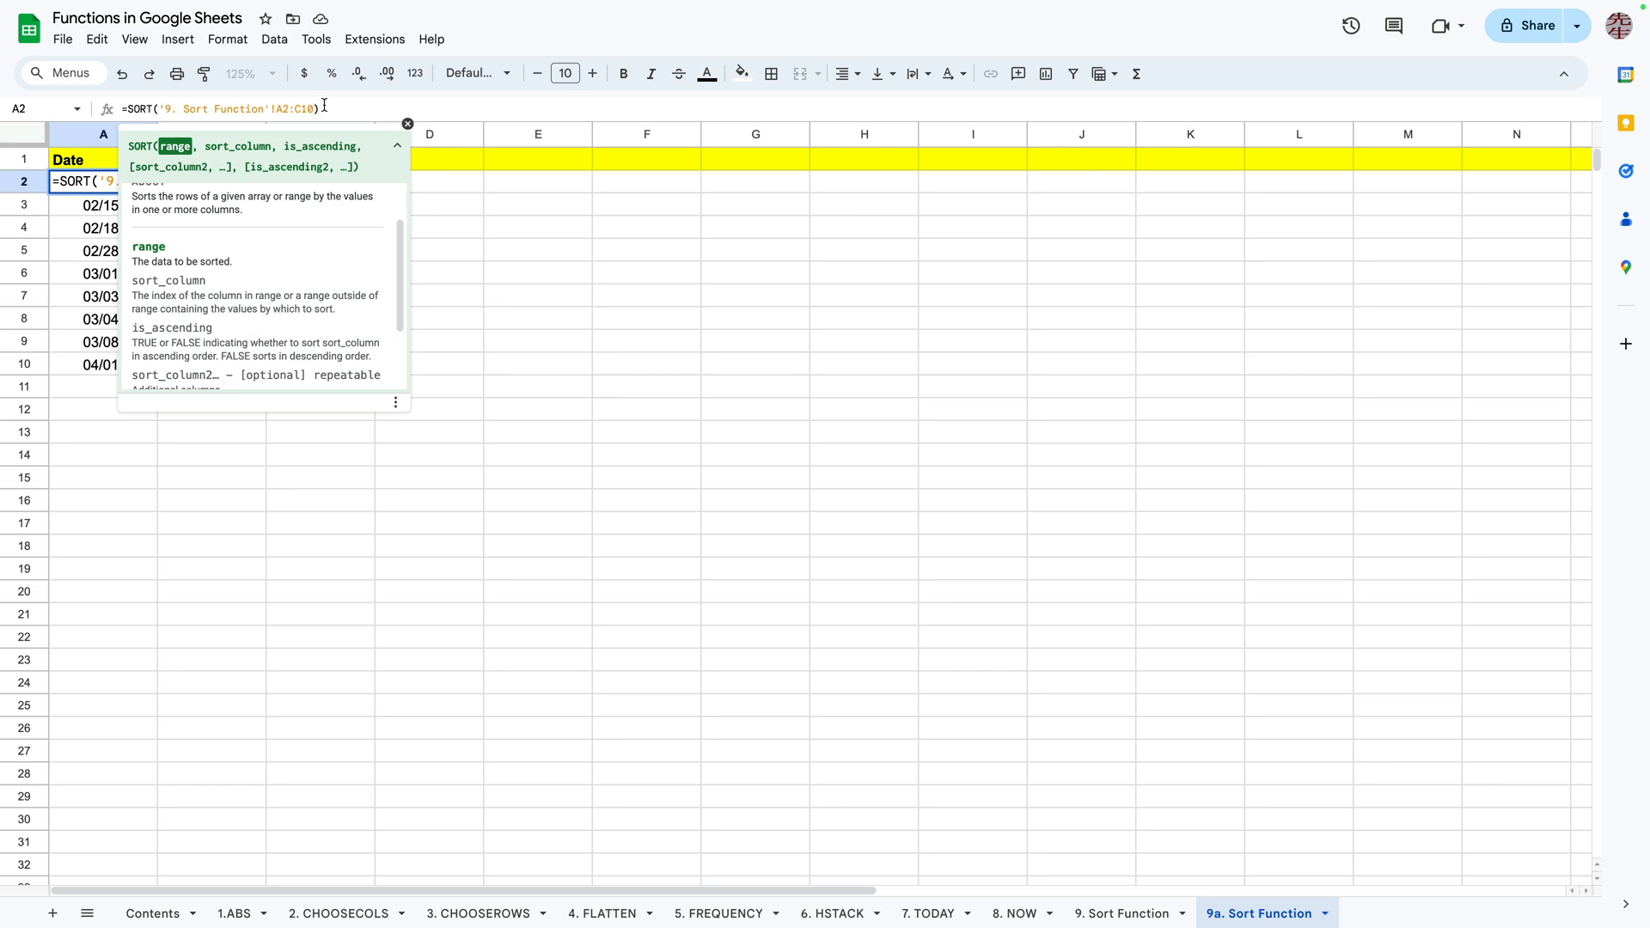
{"action": "type", "text": ","}
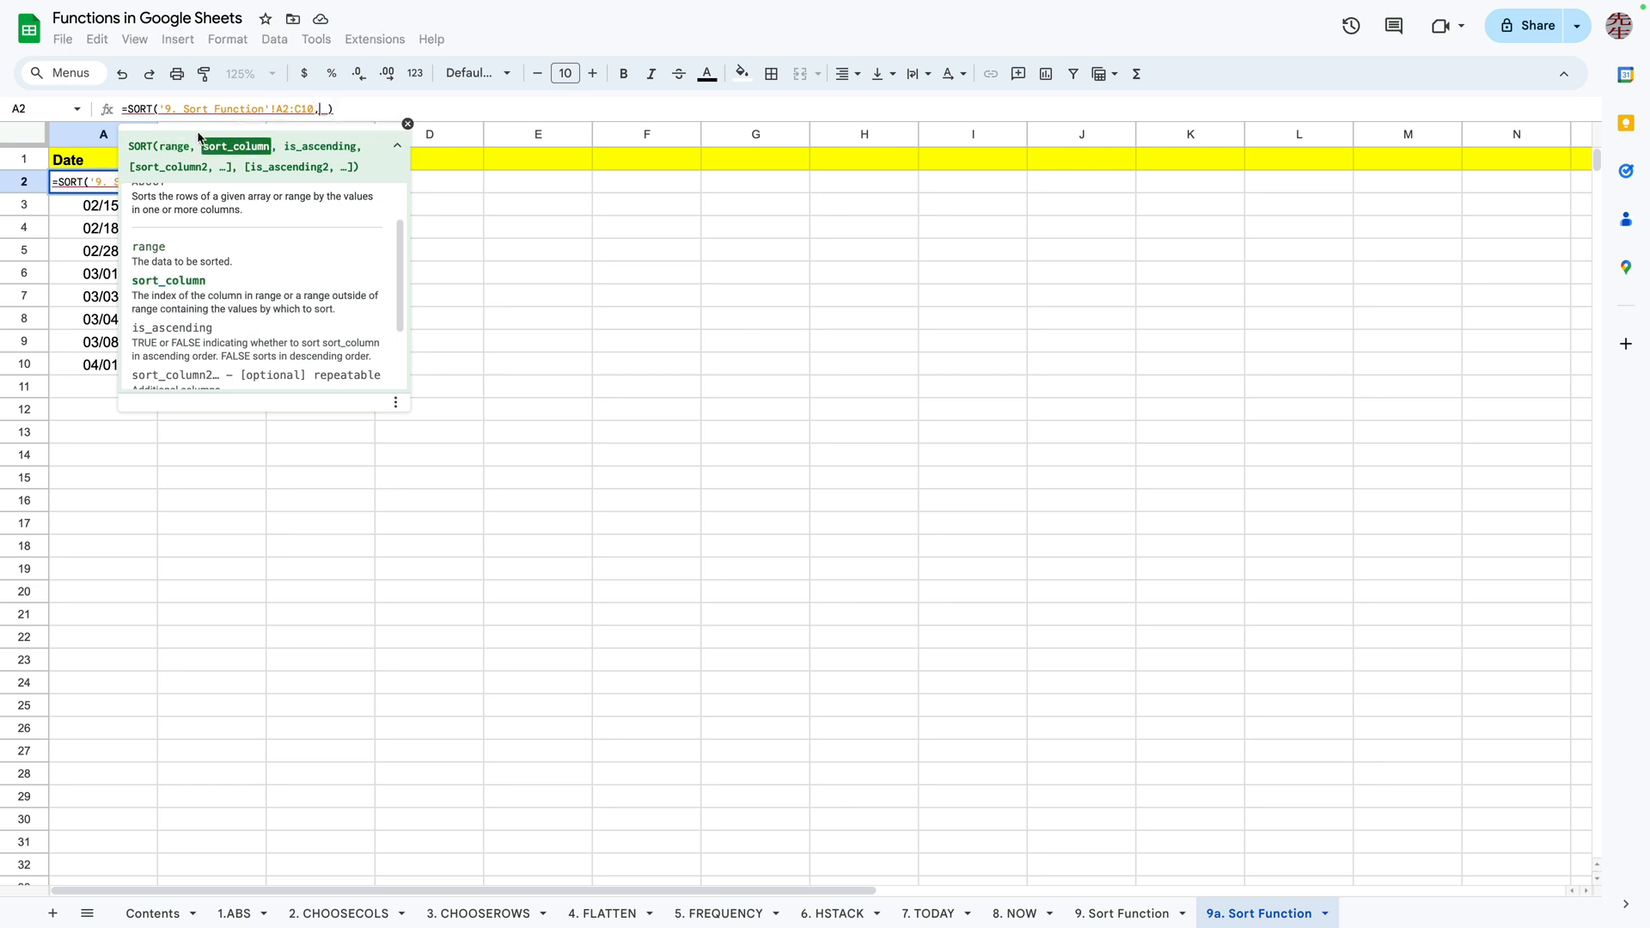
{"action": "type", "text": "1"}
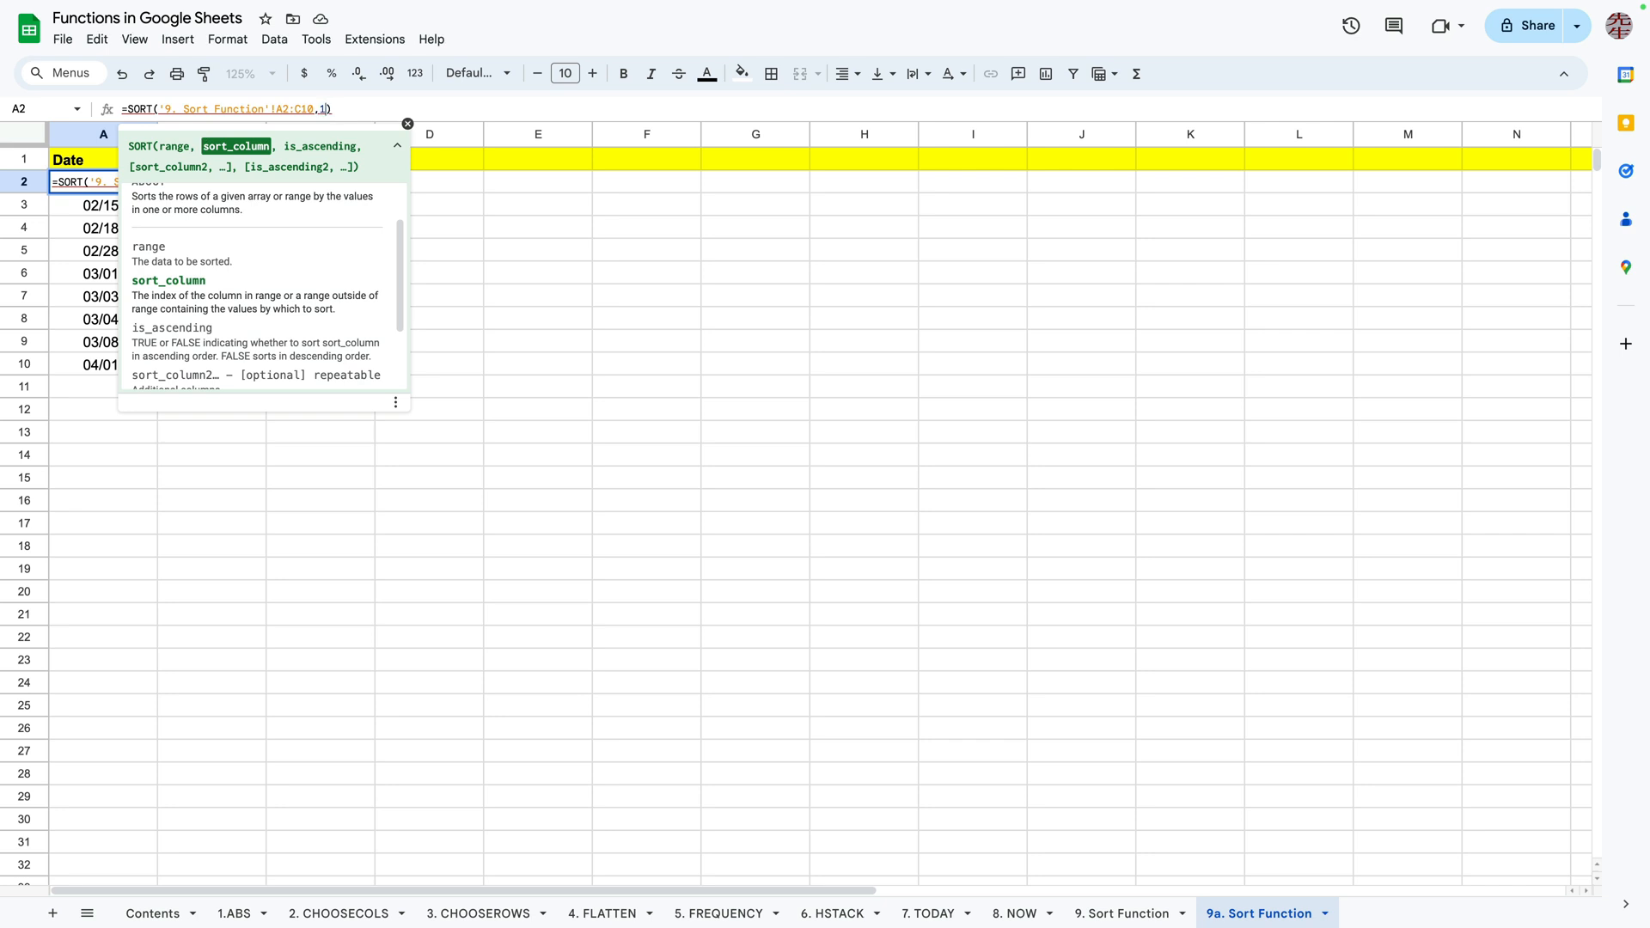
{"action": "type", "text": ", "}
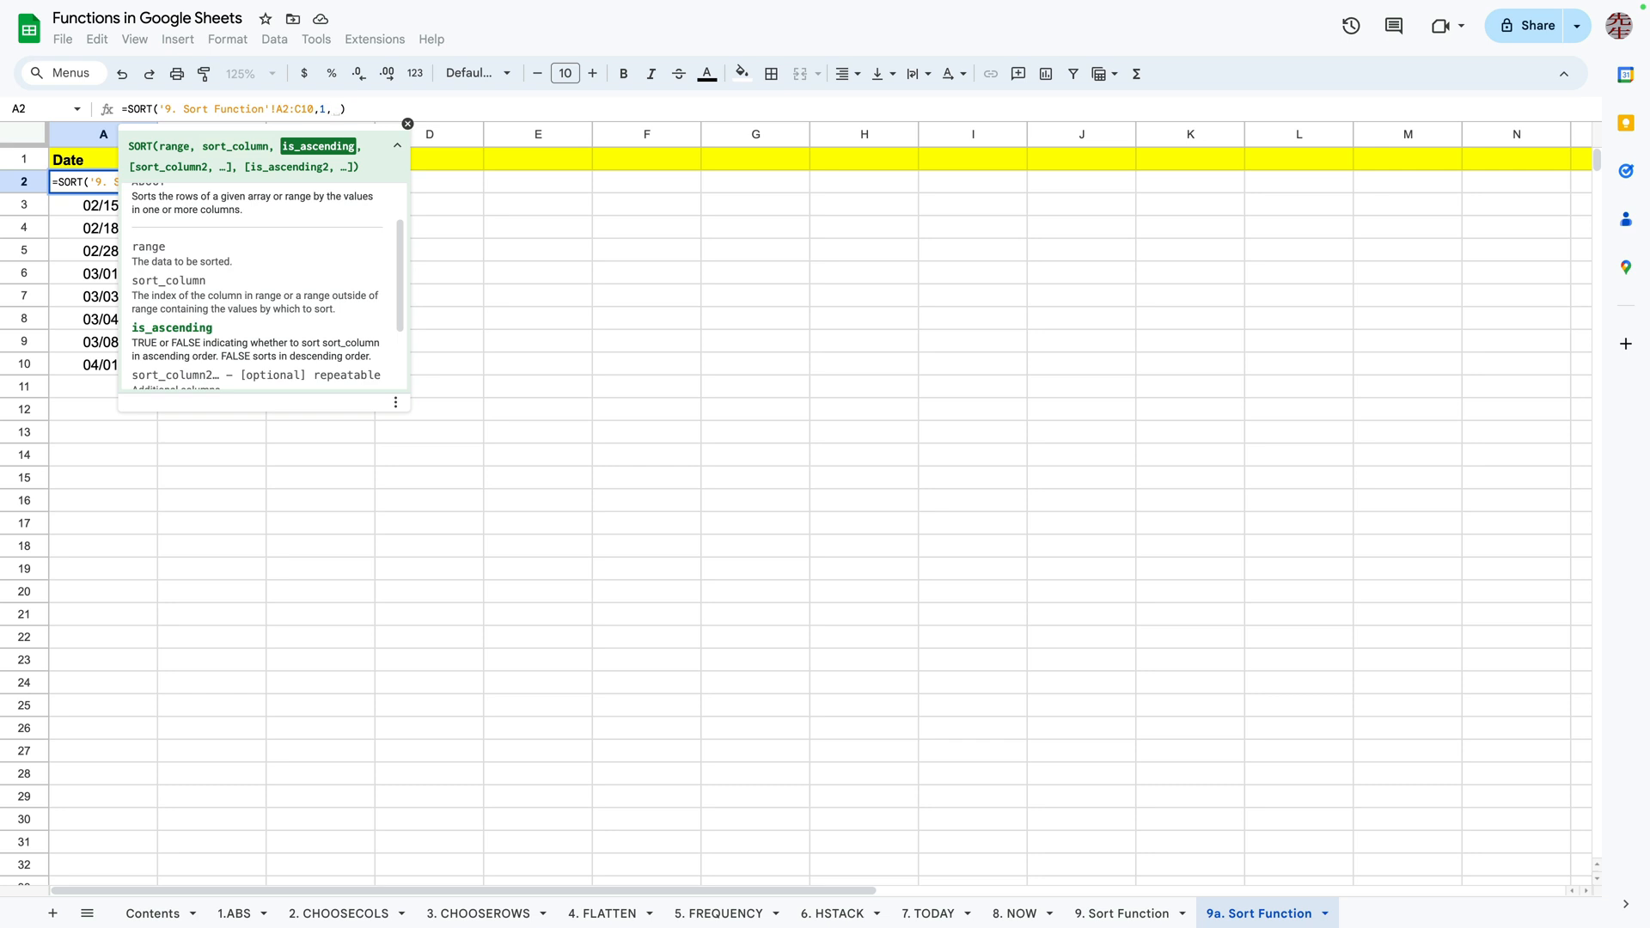
{"action": "type", "text": "TRUE"}
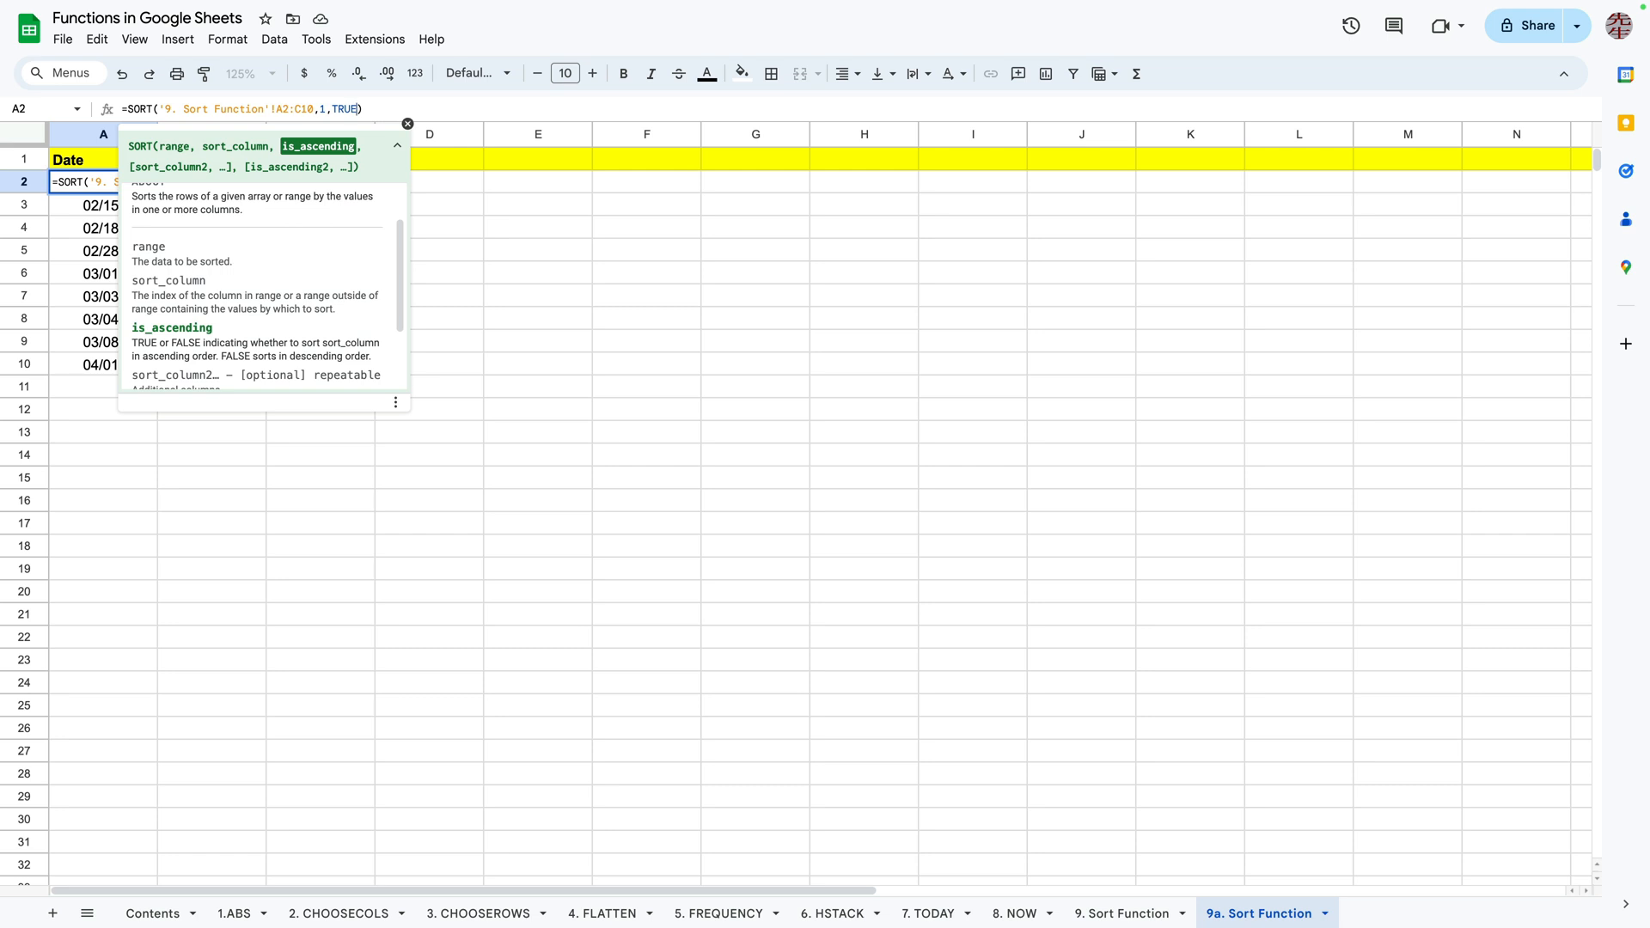
{"action": "key", "text": "Return"}
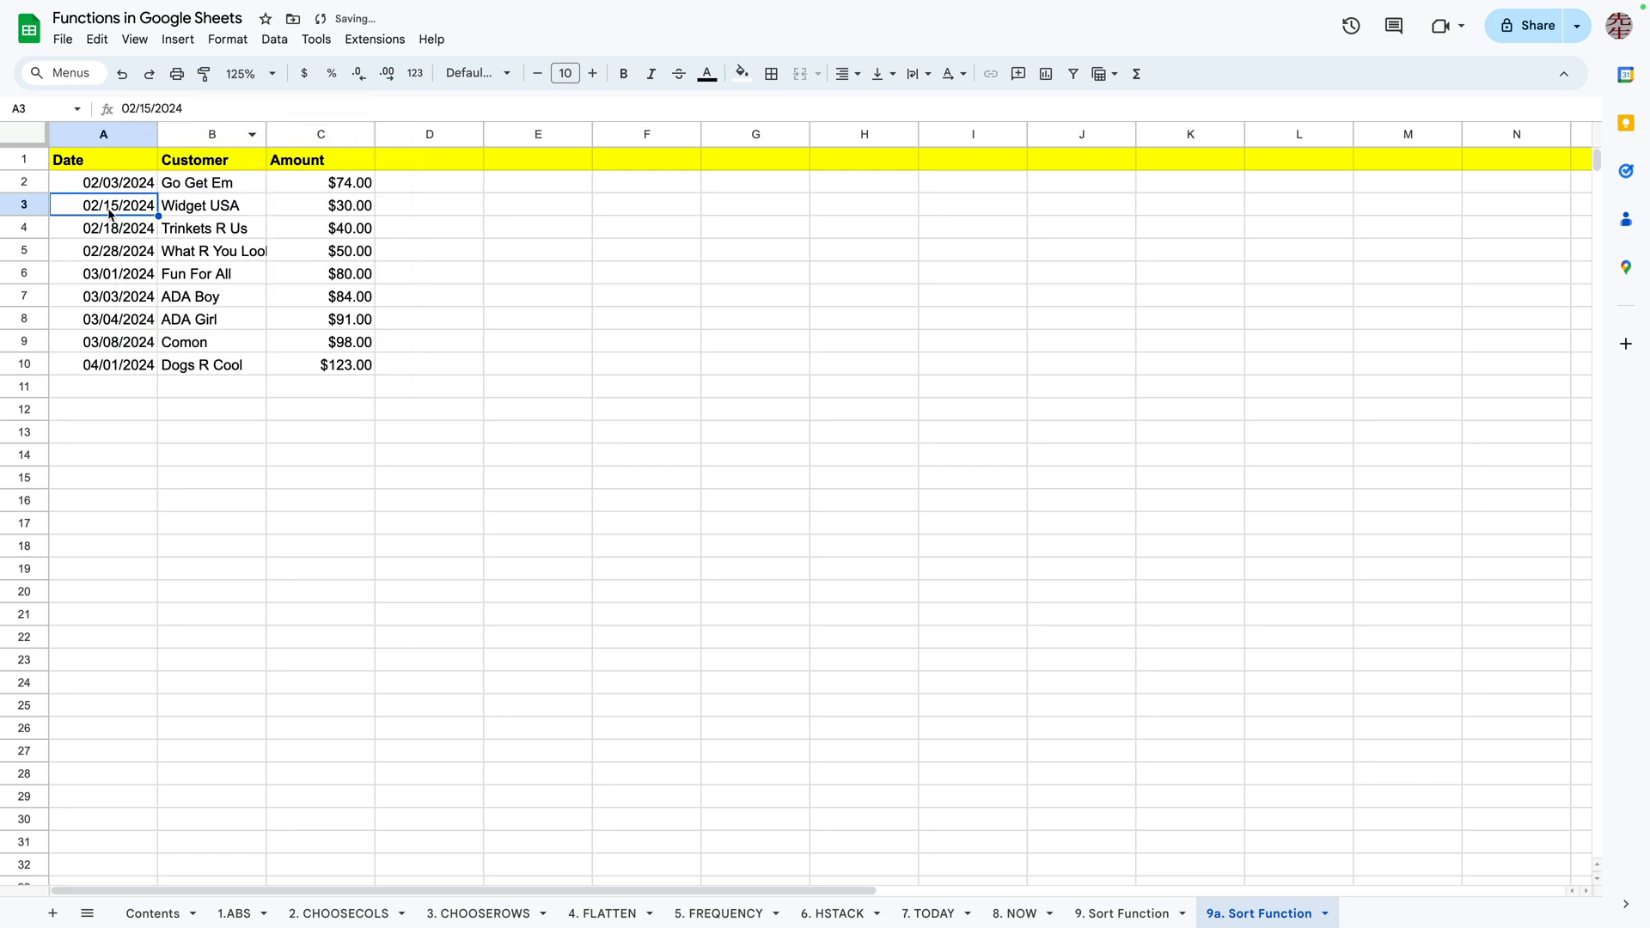
Step: Change the SORT formula's range in A2 to the open-ended A2:C so that it covers new rows
{"action": "left_click_drag", "start_coordinate": [120, 193], "coordinate": [124, 366]}
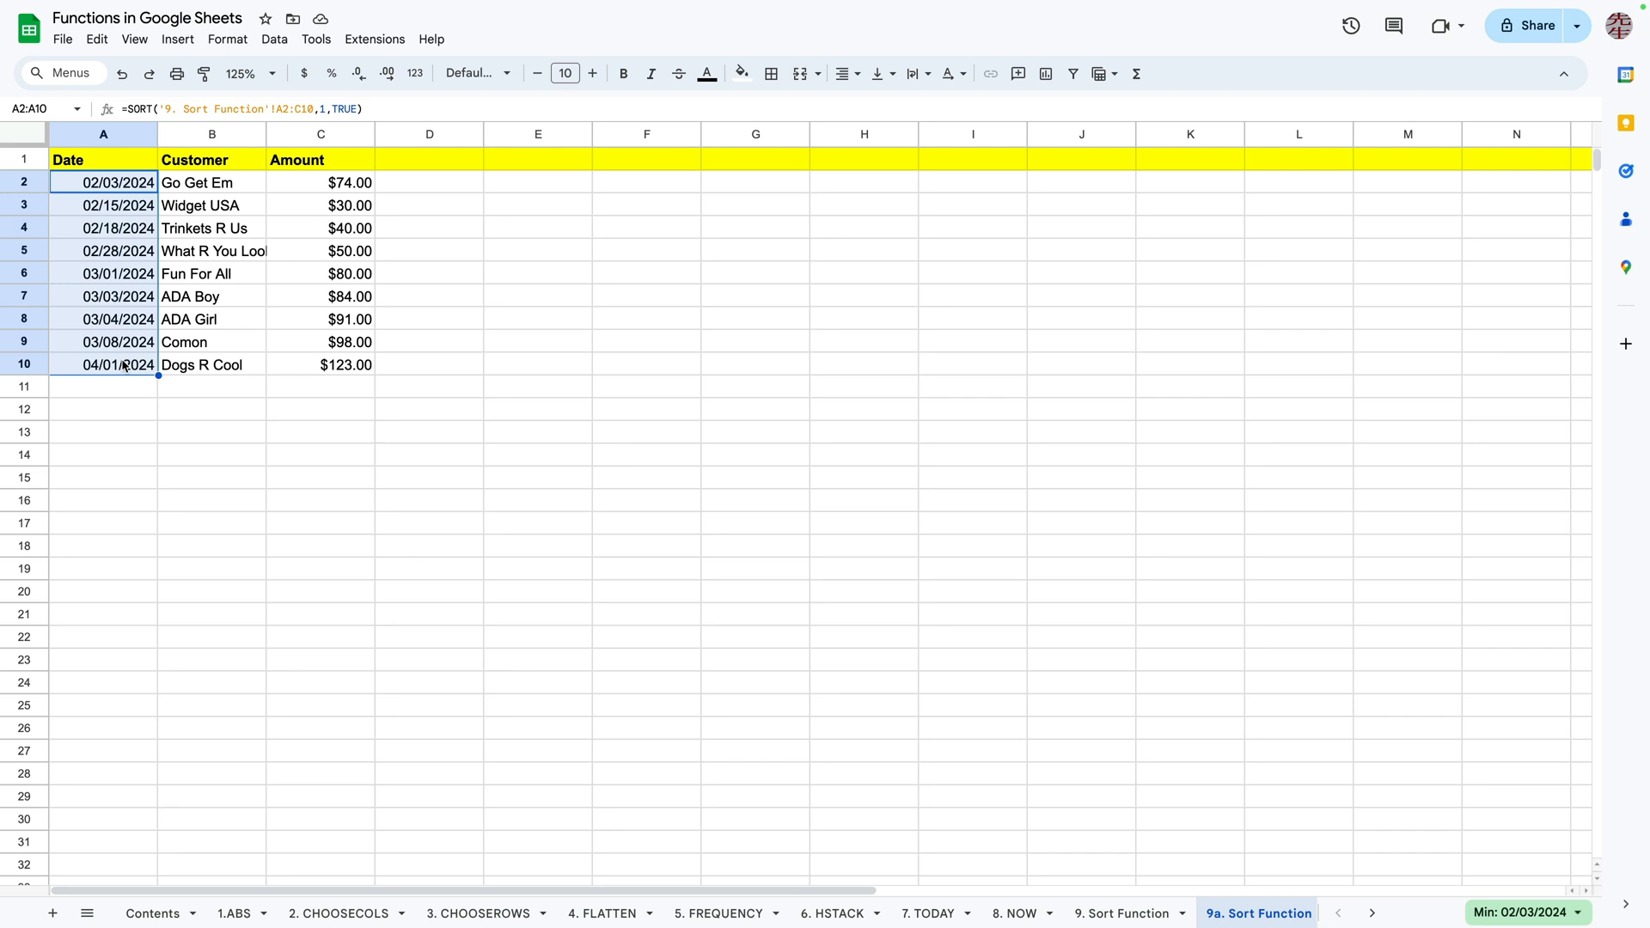
{"action": "left_click", "coordinate": [316, 110]}
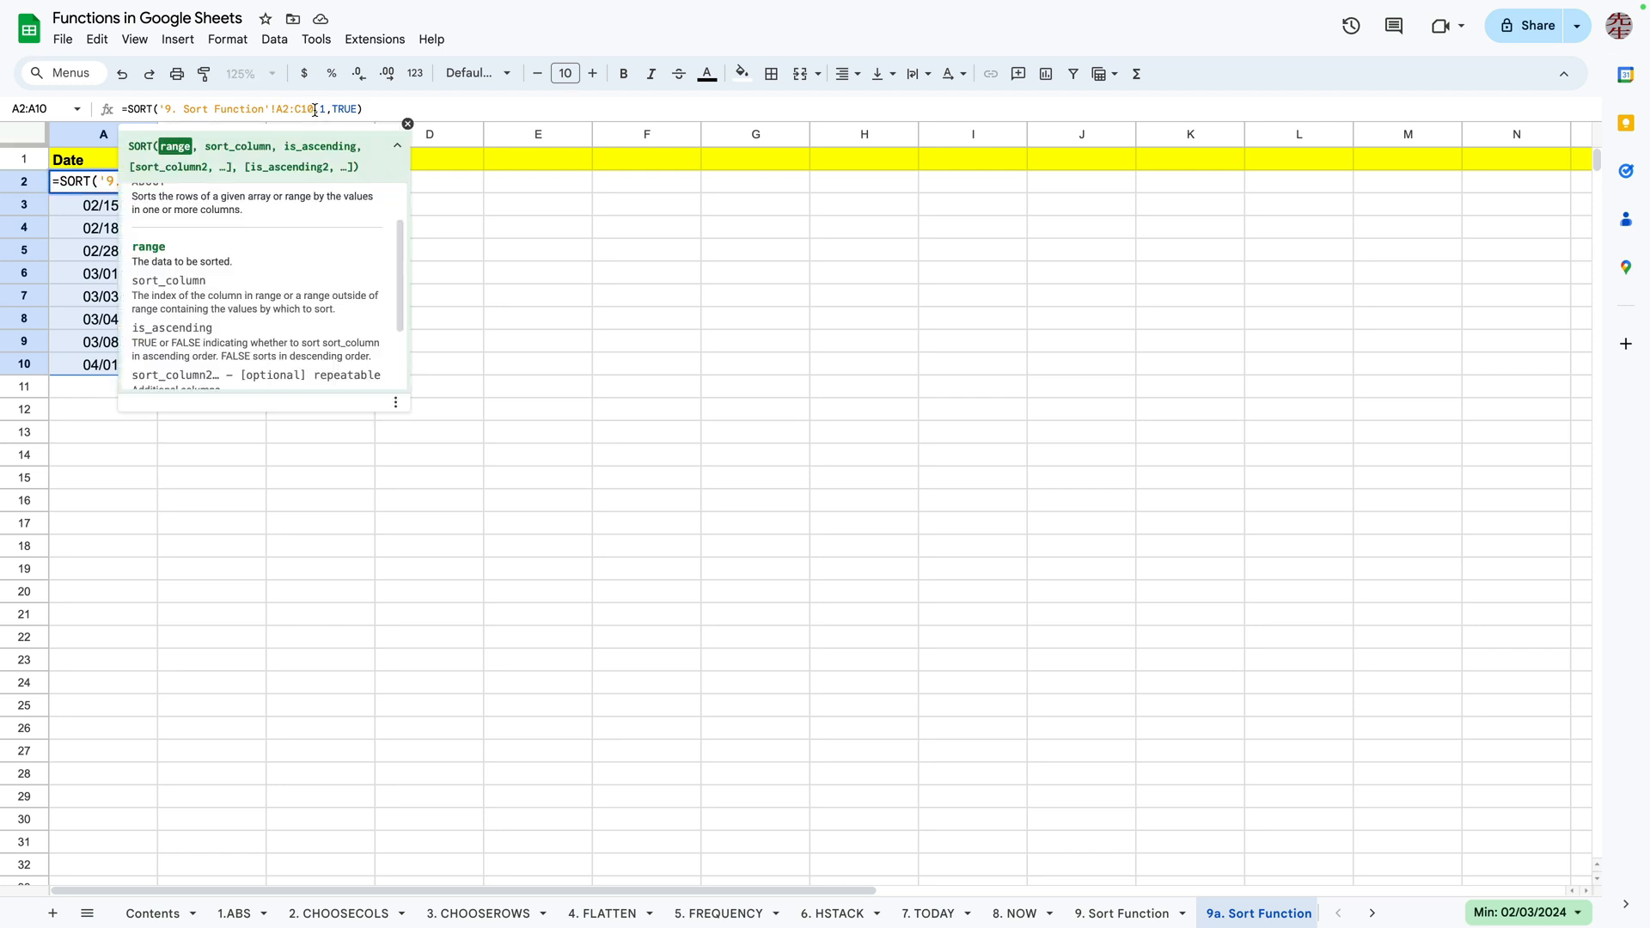
{"action": "key", "text": "BackSpace"}
{"action": "key", "text": "BackSpace"}
{"action": "key", "text": "Return"}
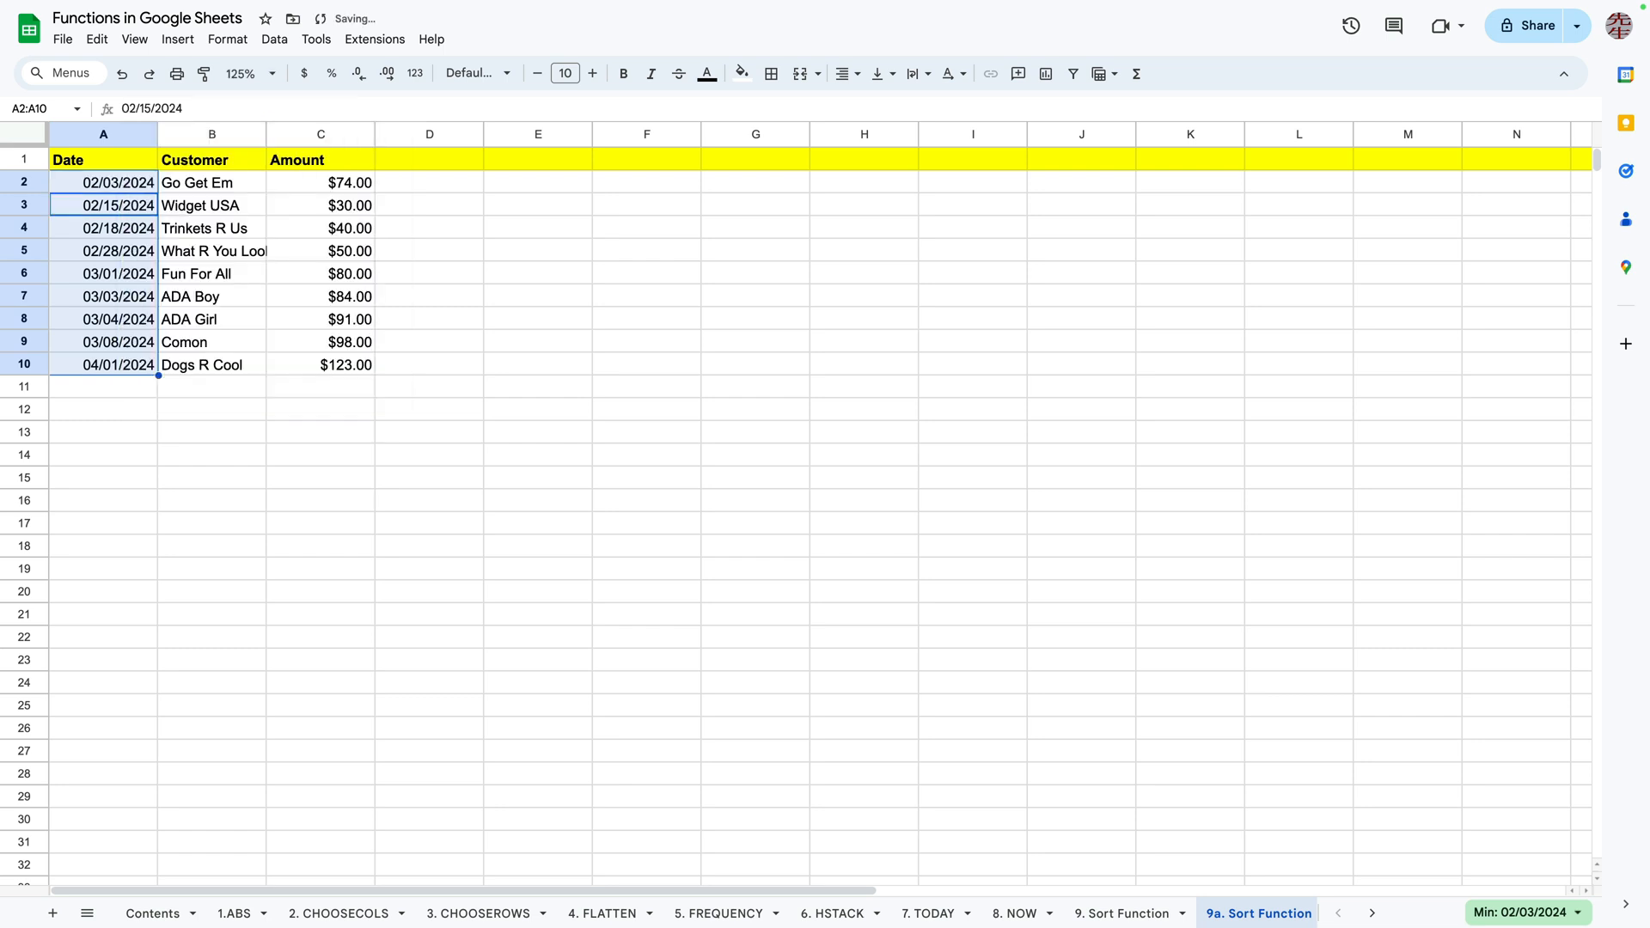
Step: Add a record in row 11 of the 9. Sort Function sheet with date 01/05/2024, customer Dogs R US and amount 128
{"action": "left_click", "coordinate": [1122, 911]}
{"action": "left_click", "coordinate": [306, 533]}
{"action": "left_click", "coordinate": [114, 393]}
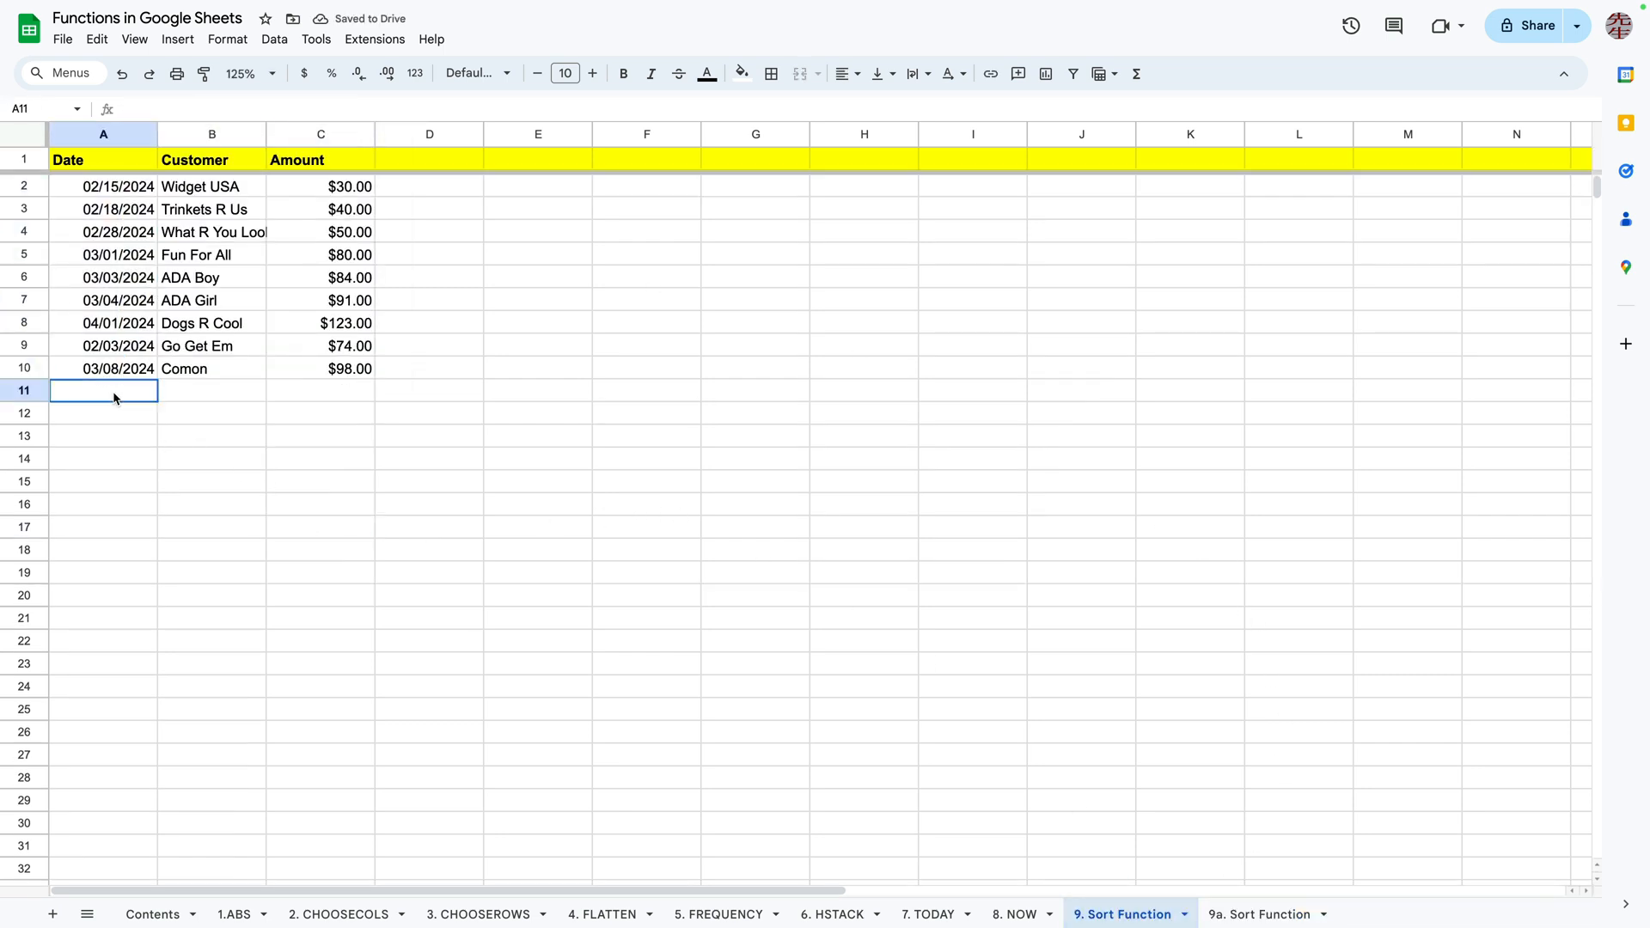
{"action": "type", "text": "01"}
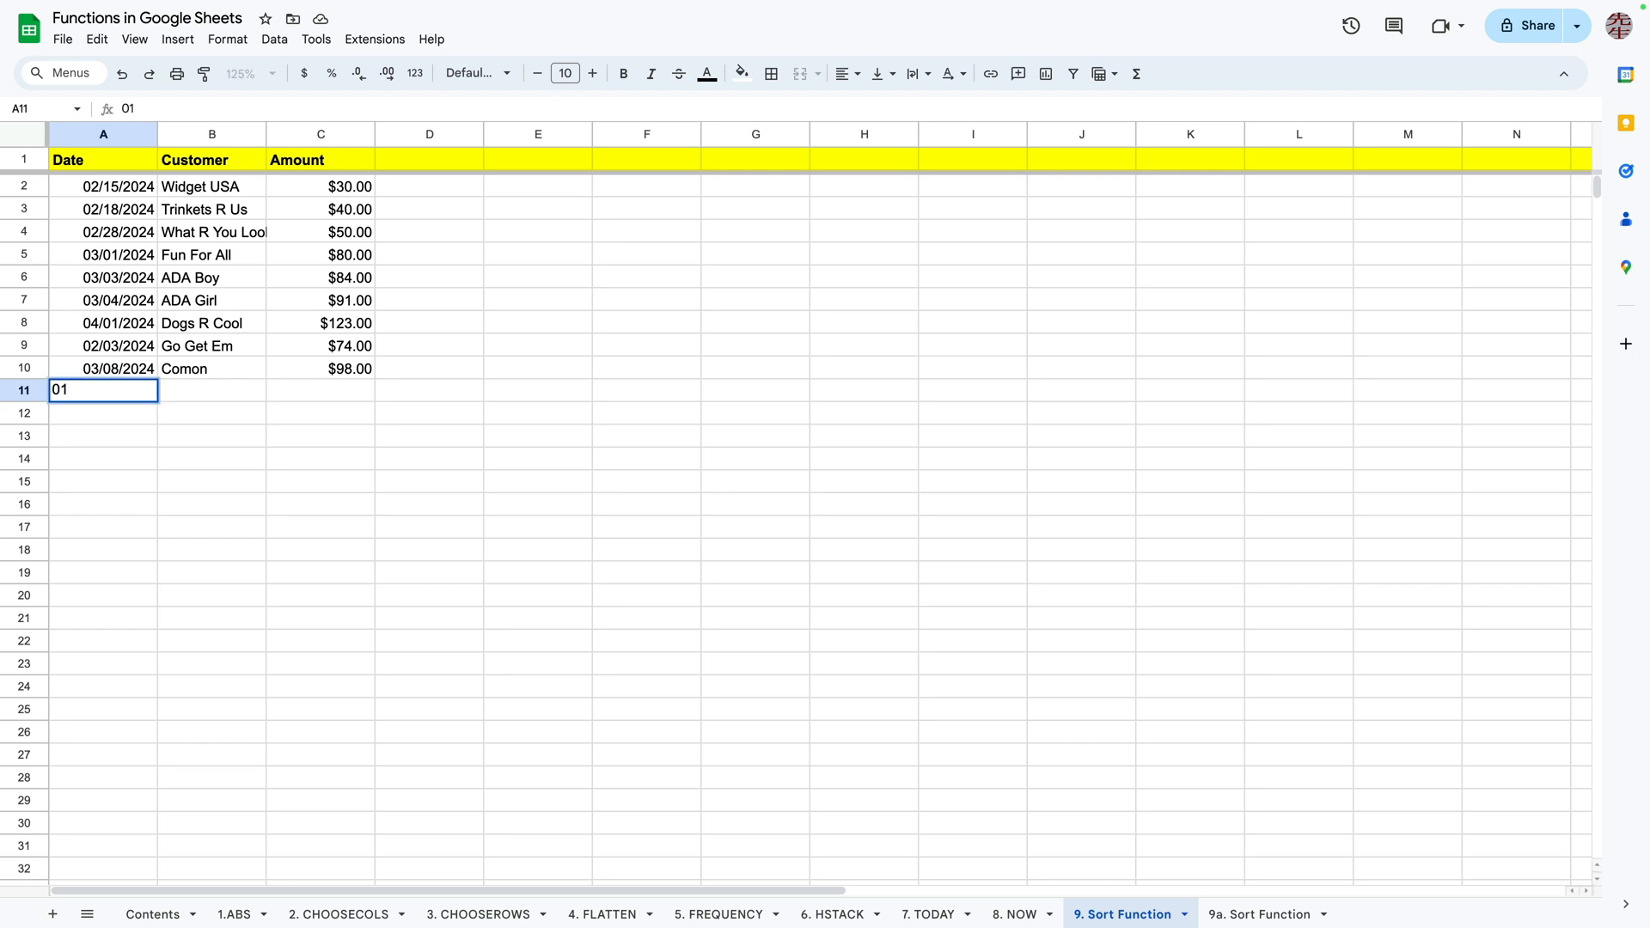
{"action": "type", "text": "/05/2024"}
{"action": "key", "text": "Tab"}
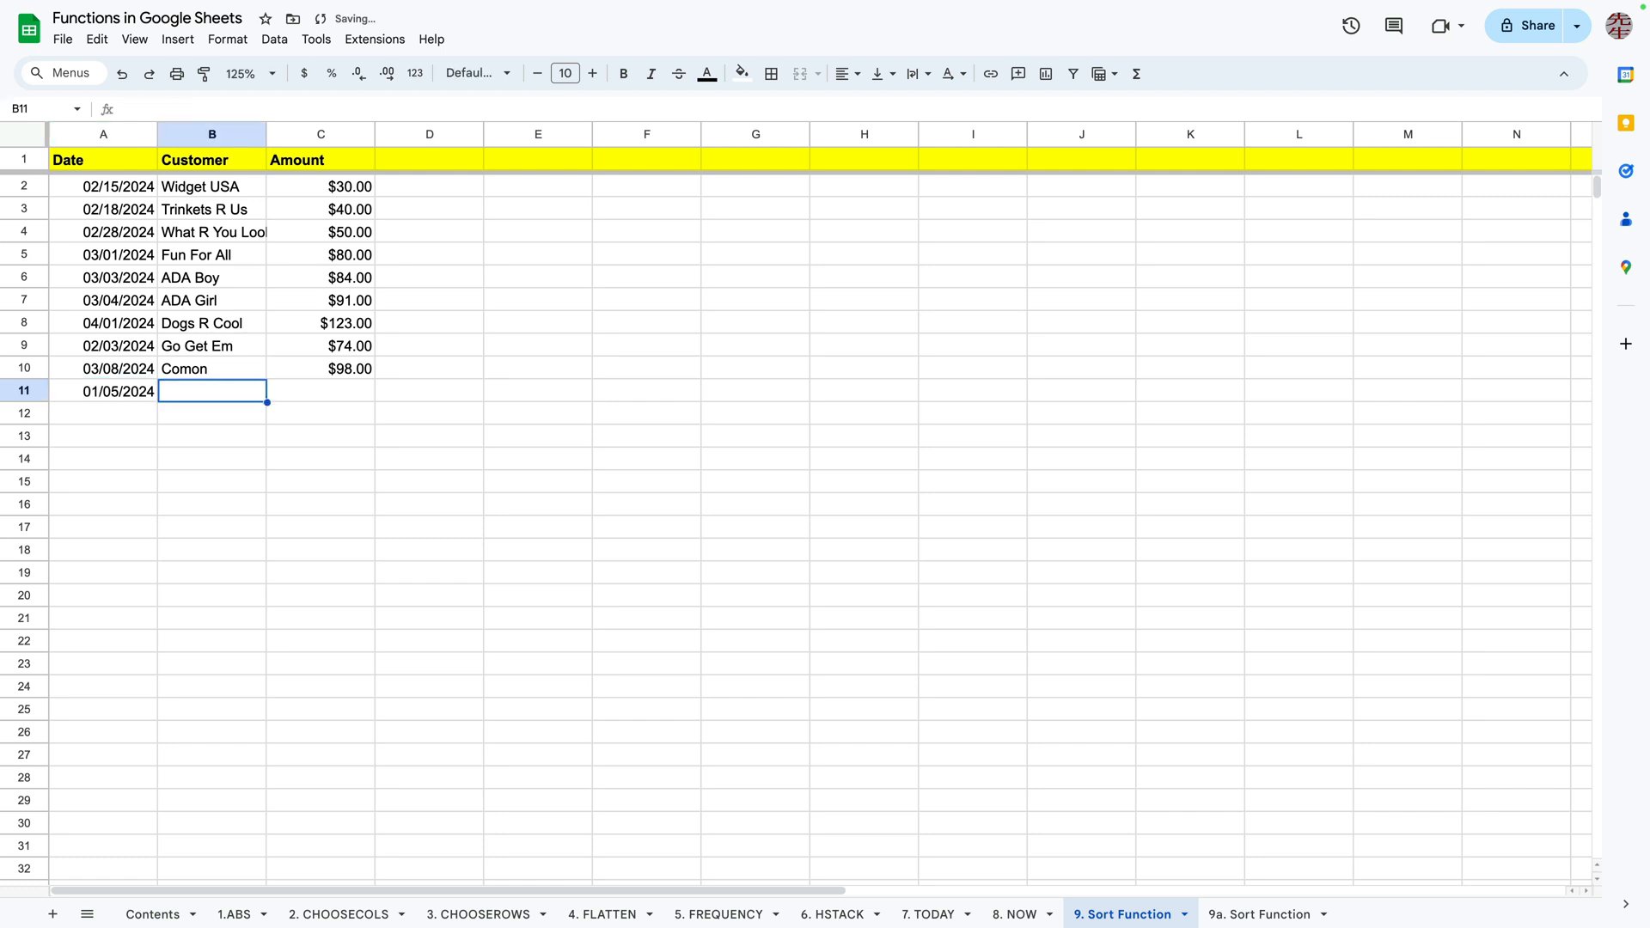
{"action": "type", "text": "Dogs R U"}
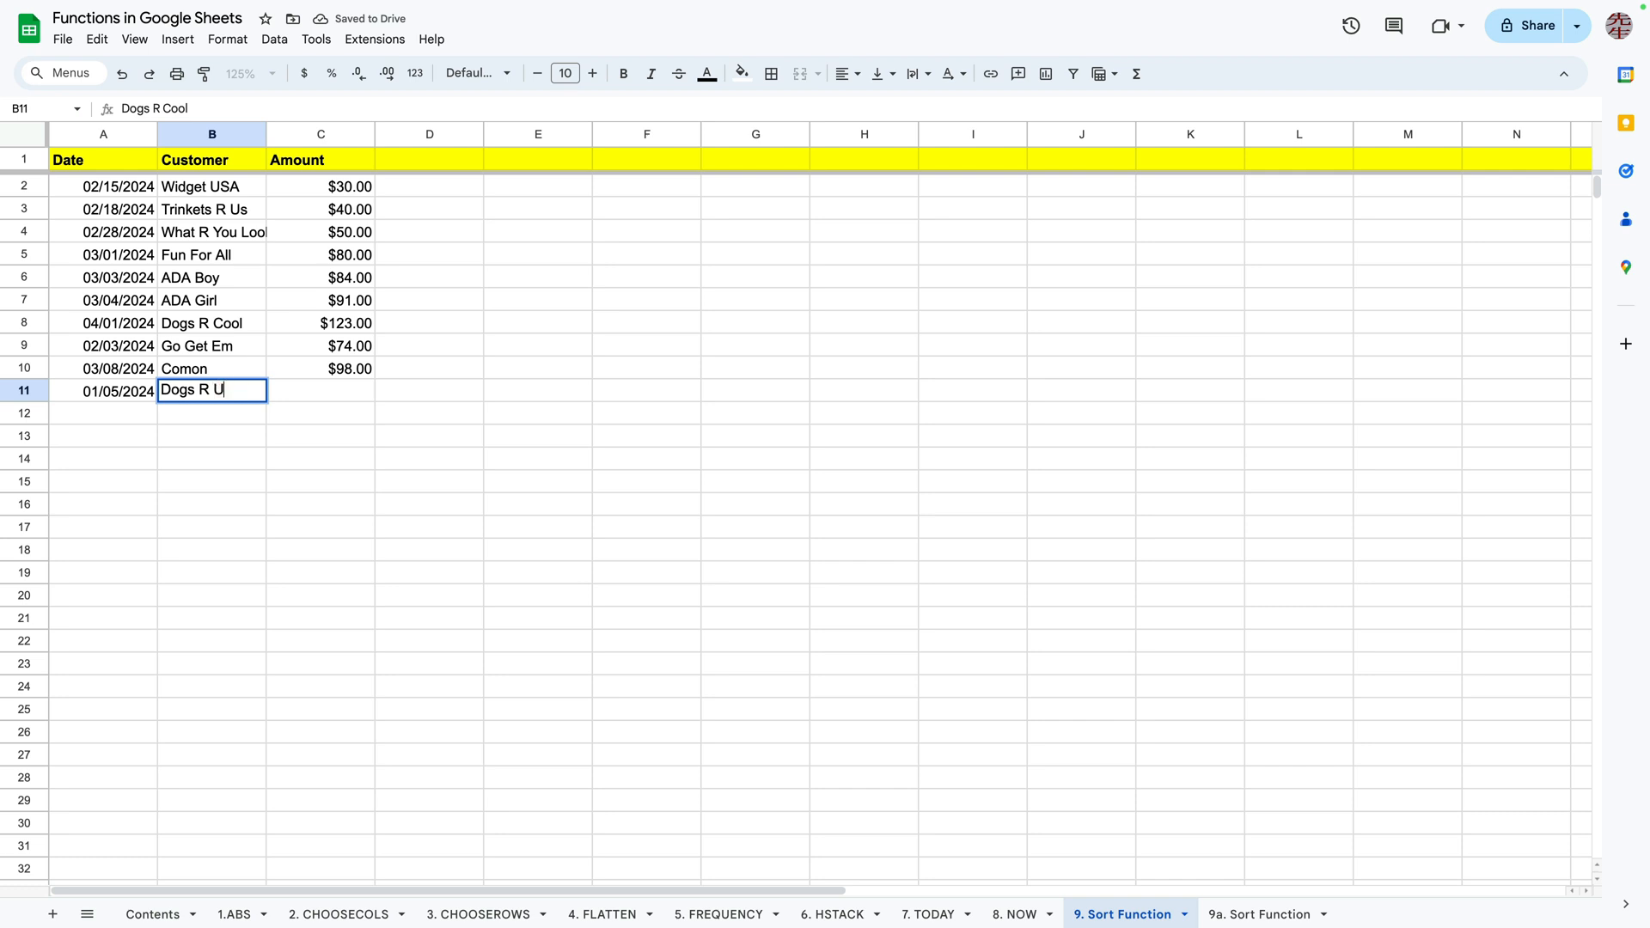
{"action": "type", "text": "S"}
{"action": "key", "text": "Tab"}
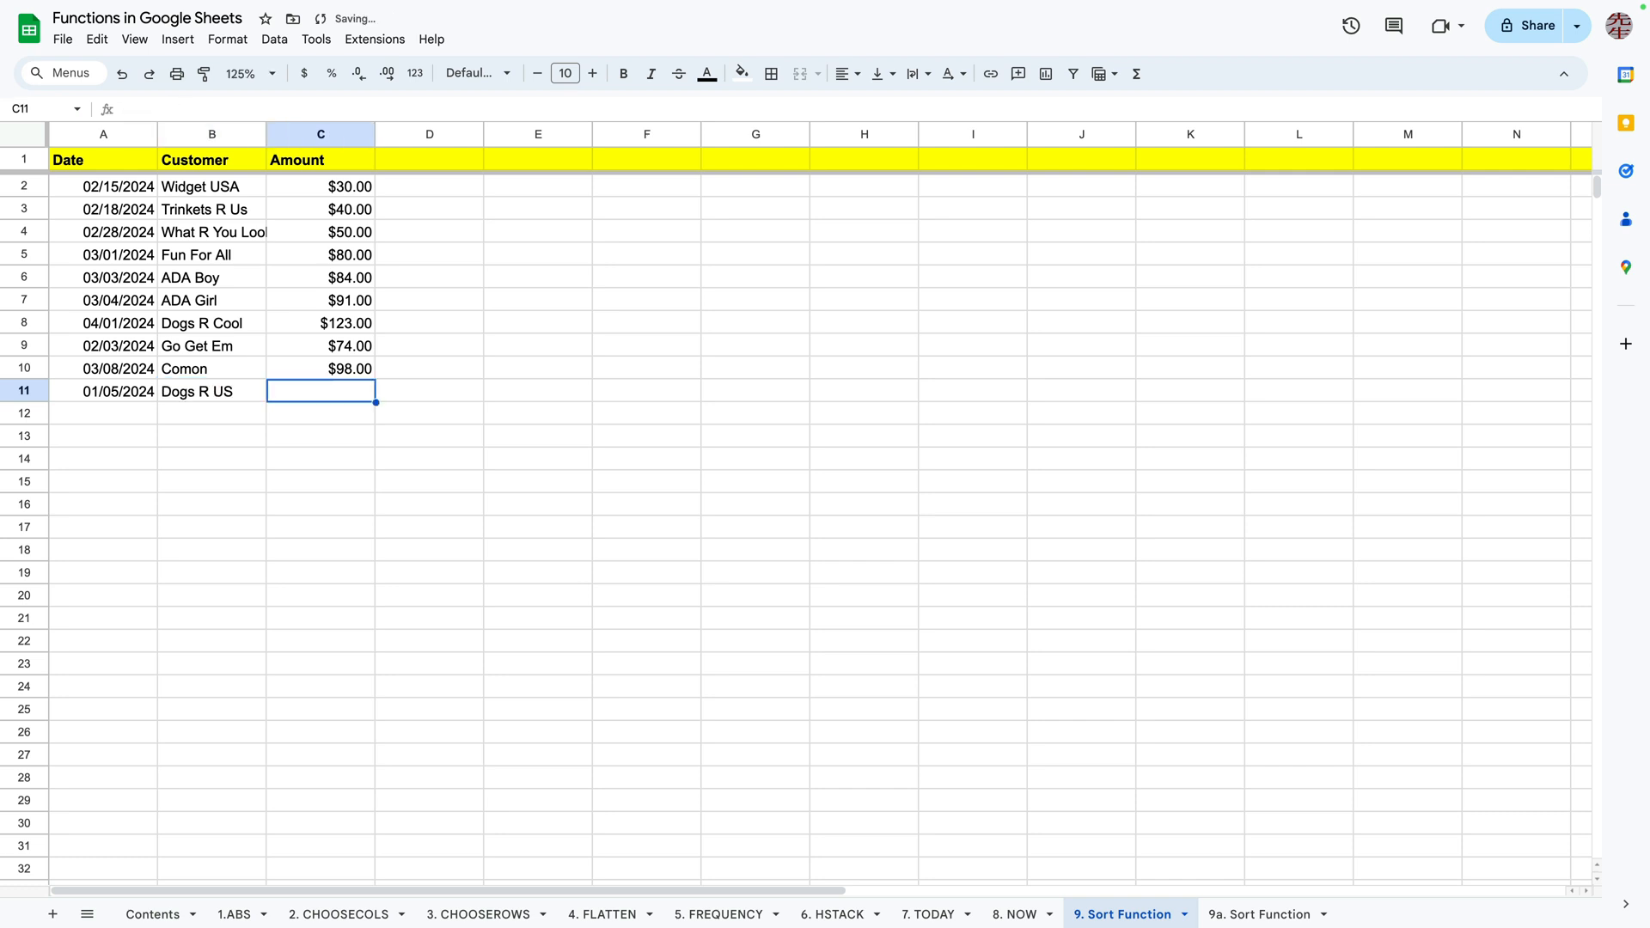
{"action": "type", "text": "128"}
{"action": "key", "text": "Return"}
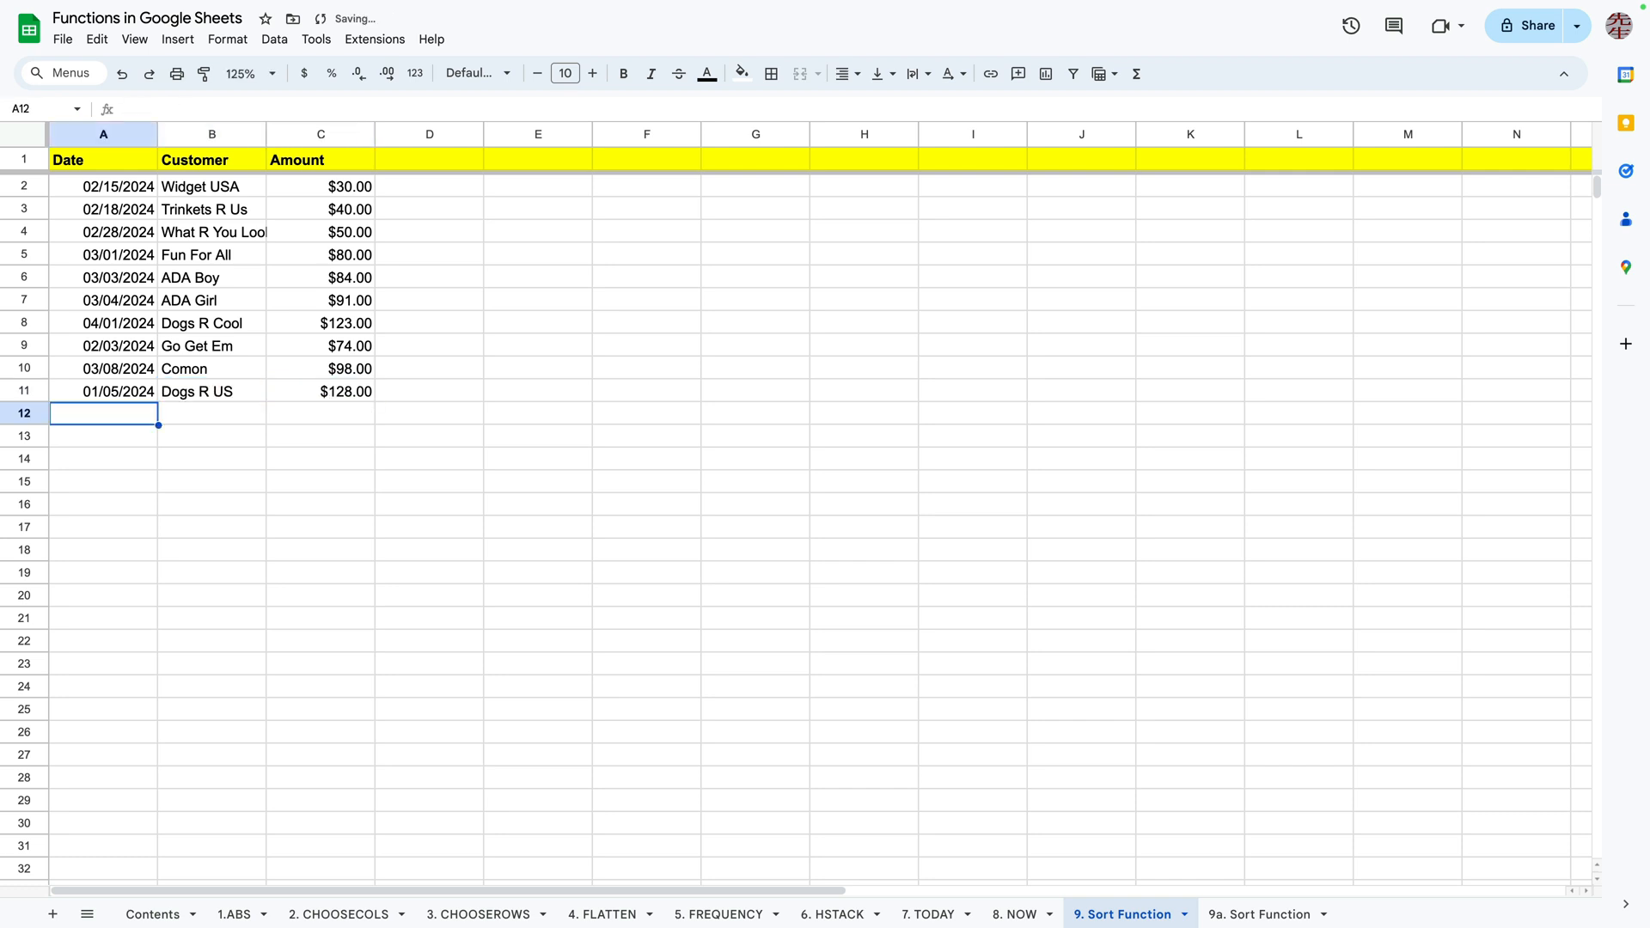
Step: Check where the new Dogs R US record falls in the sorted list on the 9a. Sort Function sheet
{"action": "left_click", "coordinate": [1260, 914]}
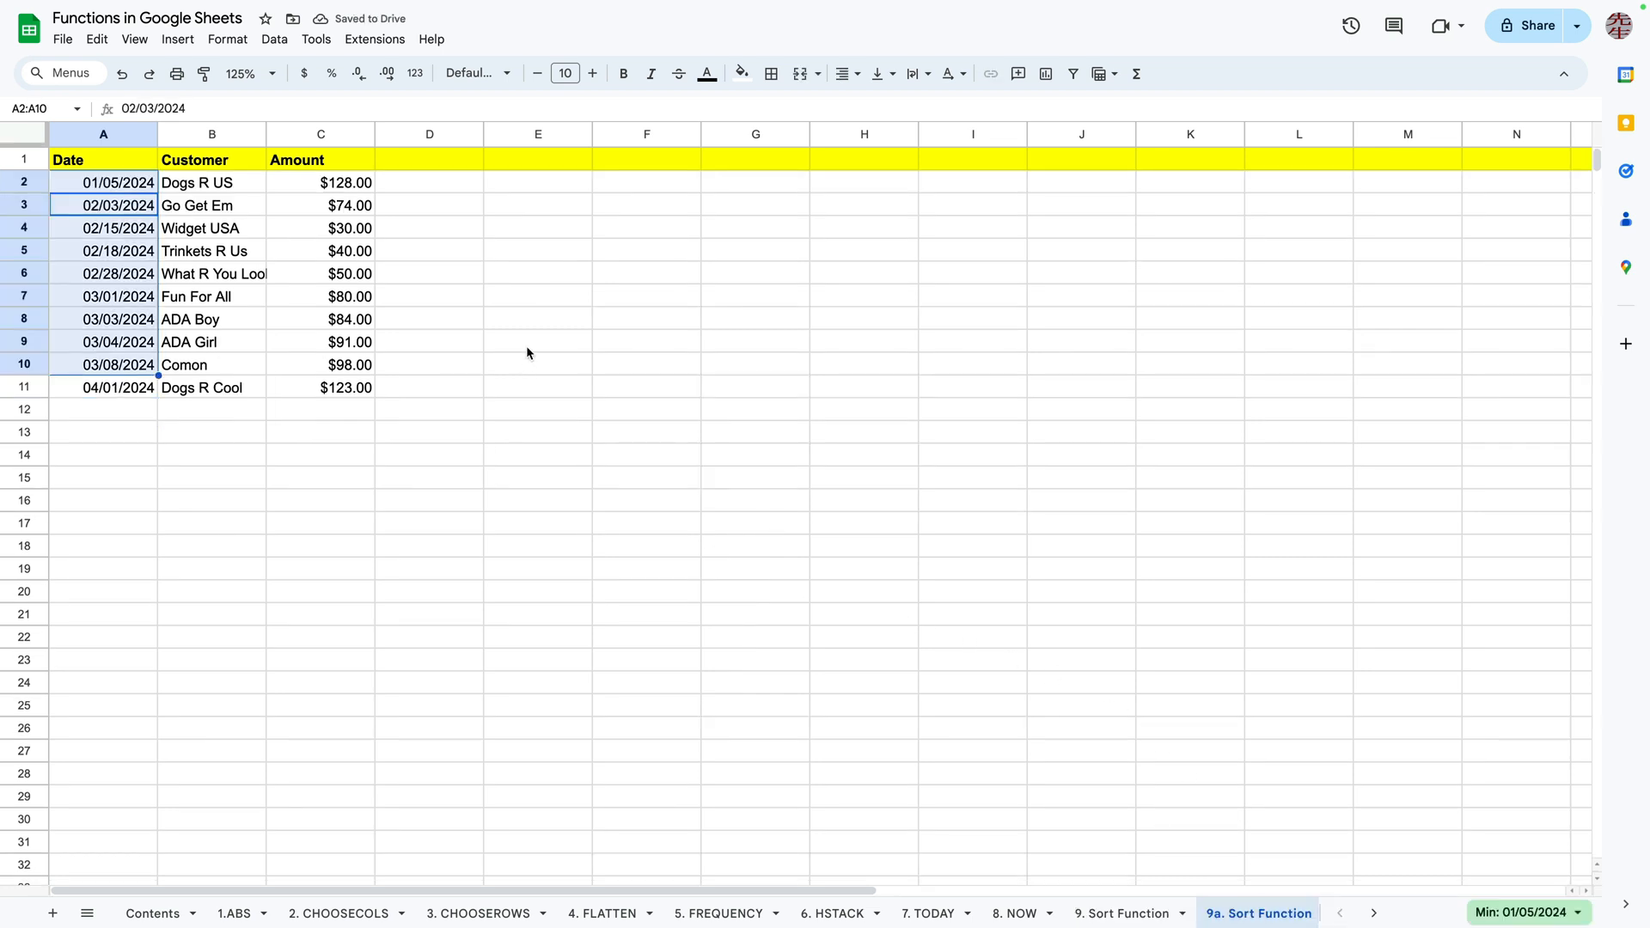
{"action": "left_click", "coordinate": [477, 255]}
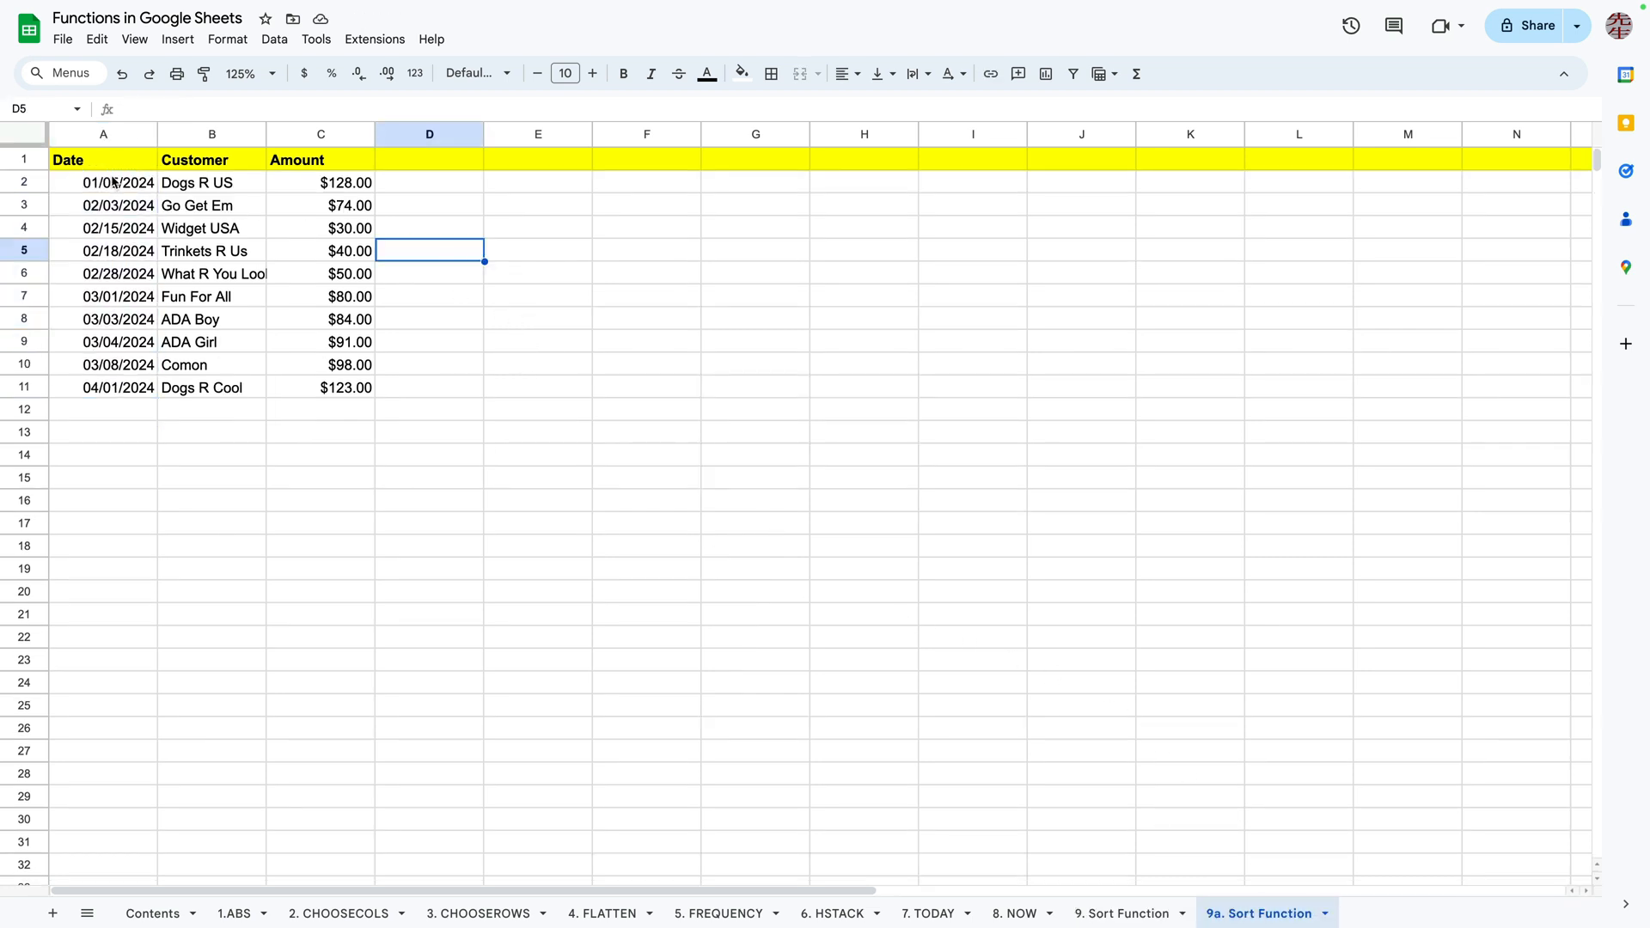
{"action": "left_click_drag", "start_coordinate": [113, 182], "coordinate": [335, 189]}
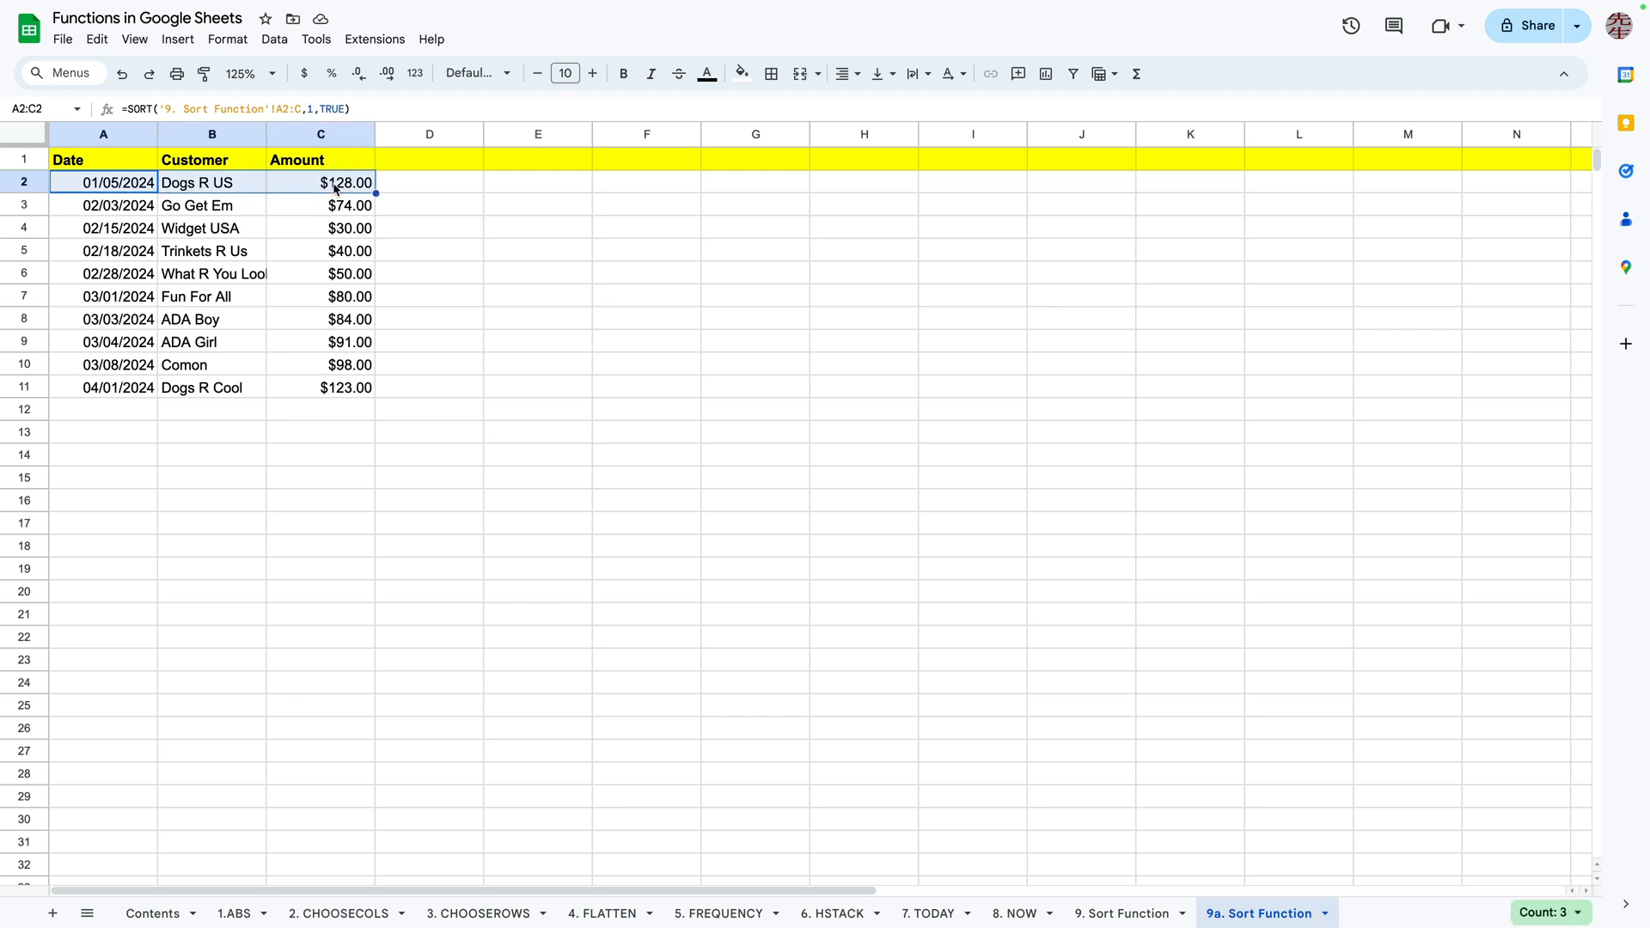